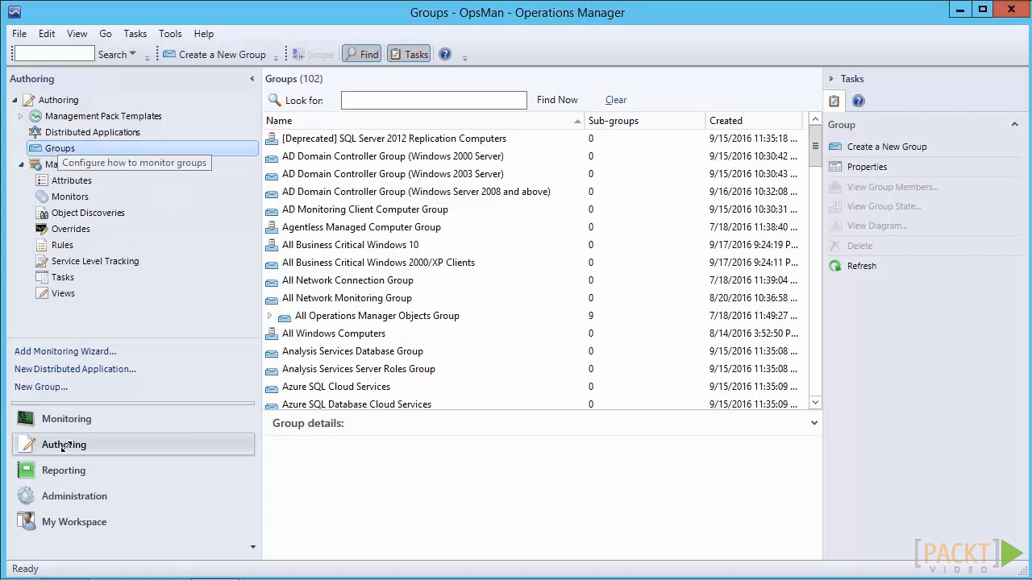
Start a new group named OpsMan SQL Servers, described as Special Group of OpsMan SQL Servers, stored in the OpsMan Management Pack.
right_click(60, 151)
key("Down")
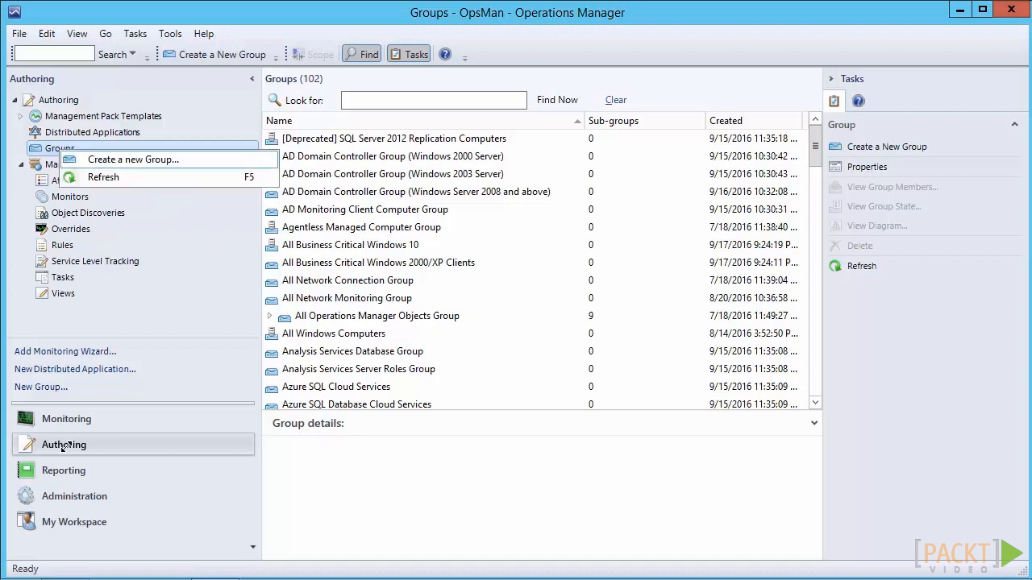
key("Return")
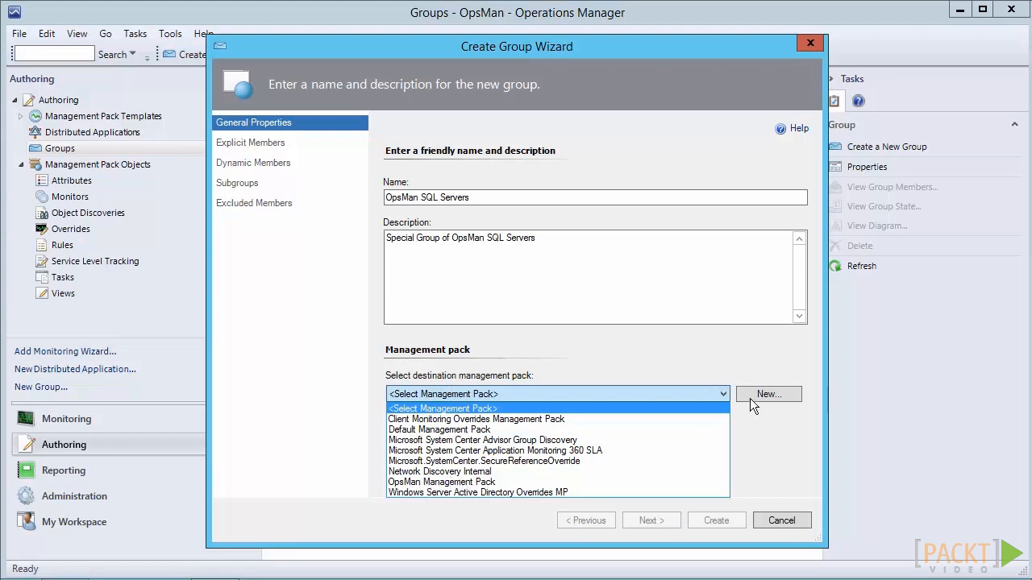
left_click(468, 482)
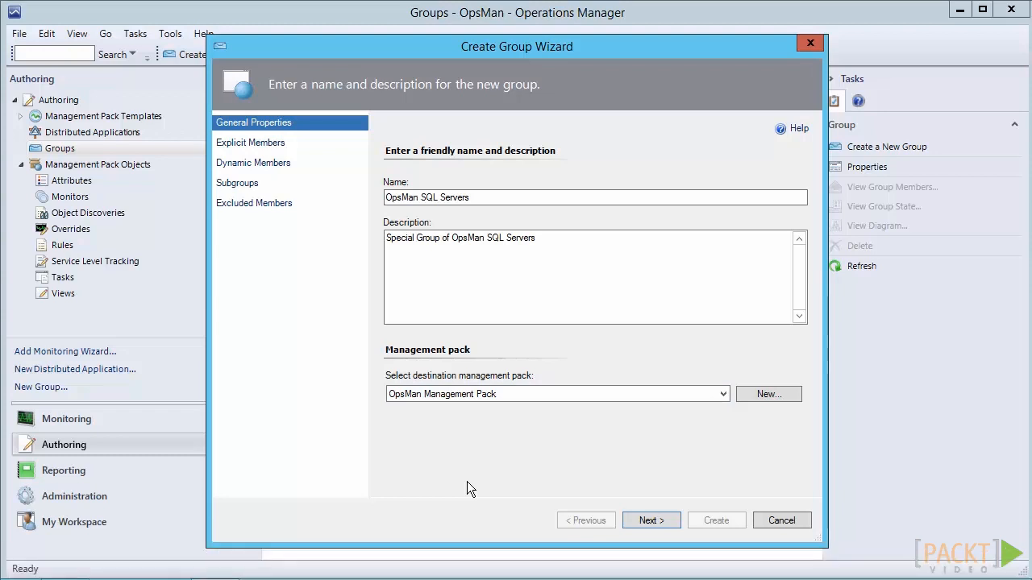
key("Return")
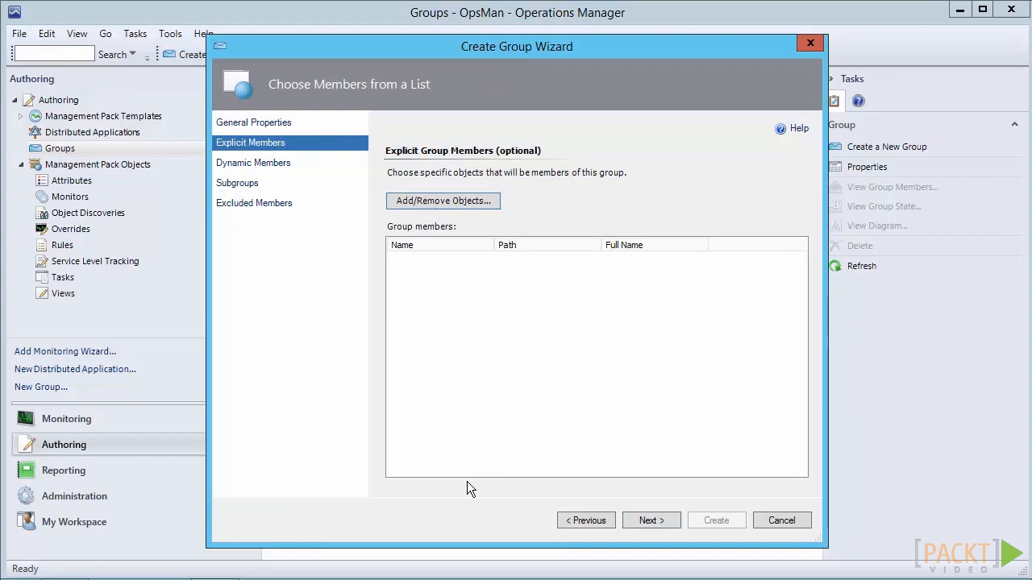
Search for explicit group member candidates of the class Windows Server 2012 R2 Computer.
mouse_move(1031, 579)
left_click(429, 200)
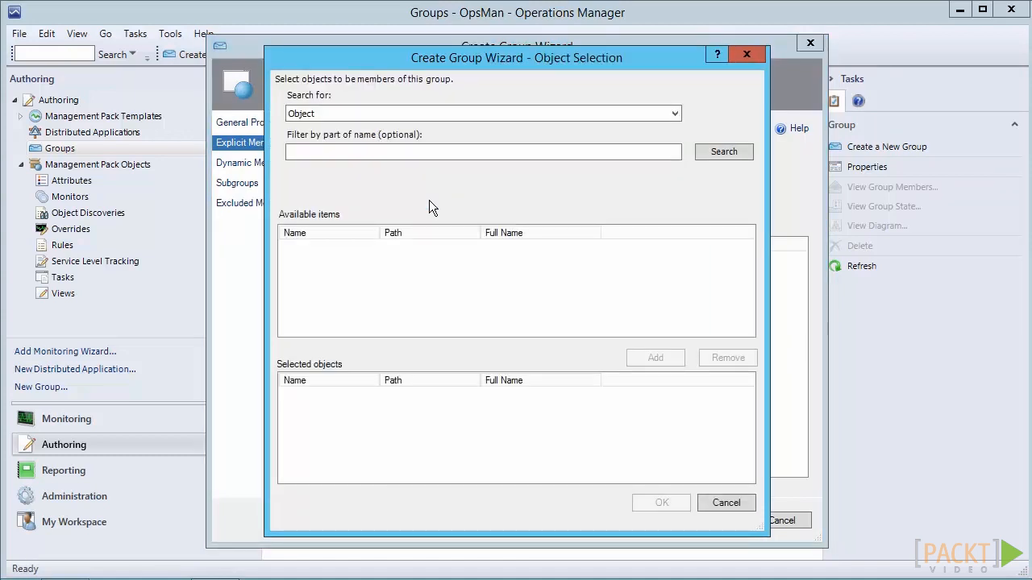
key("alt+Down")
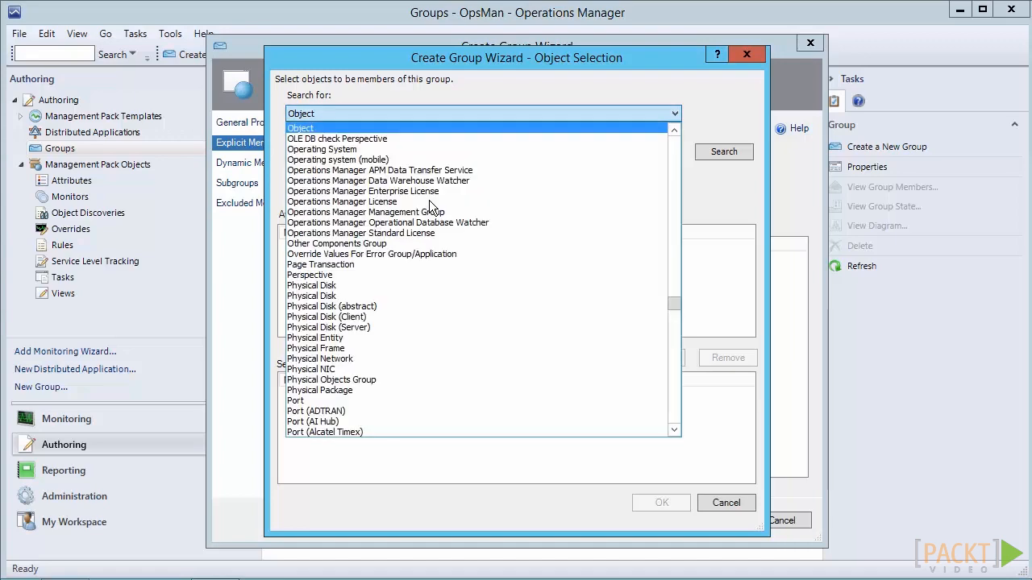
left_click_drag(674, 304, 674, 259)
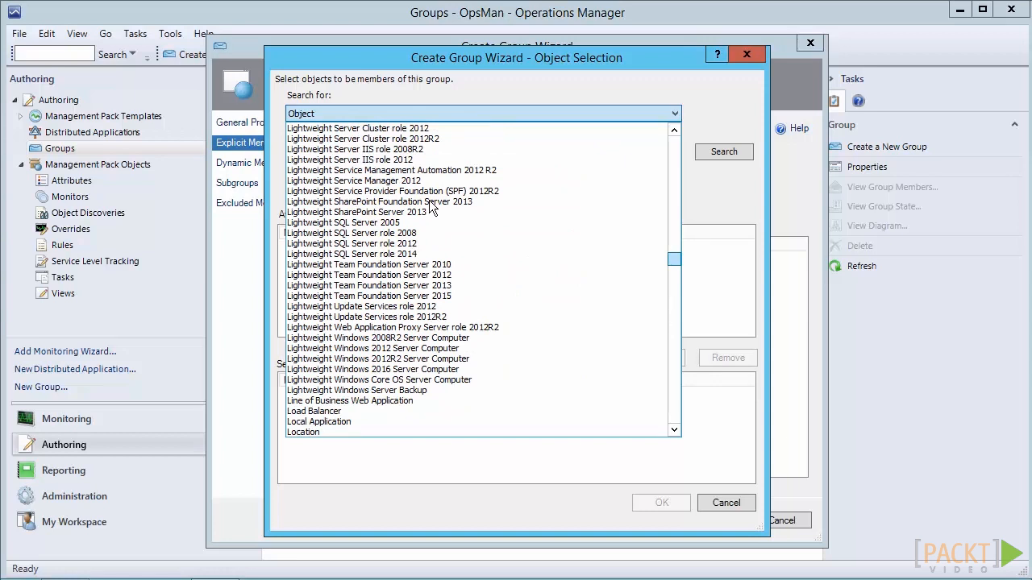
left_click_drag(674, 258, 674, 288)
scroll(429, 200, "down", 20)
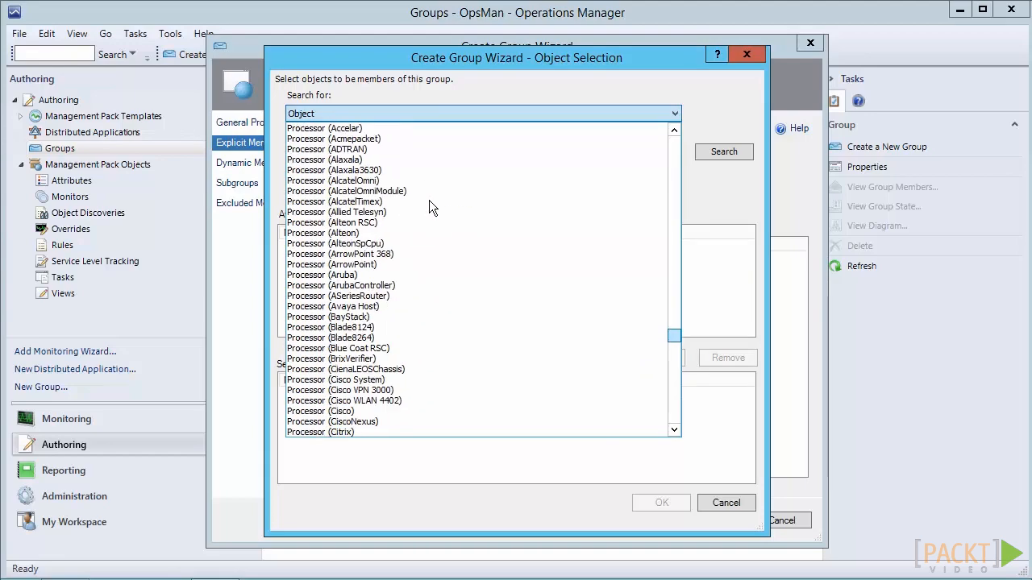
scroll(429, 200, "down", 15)
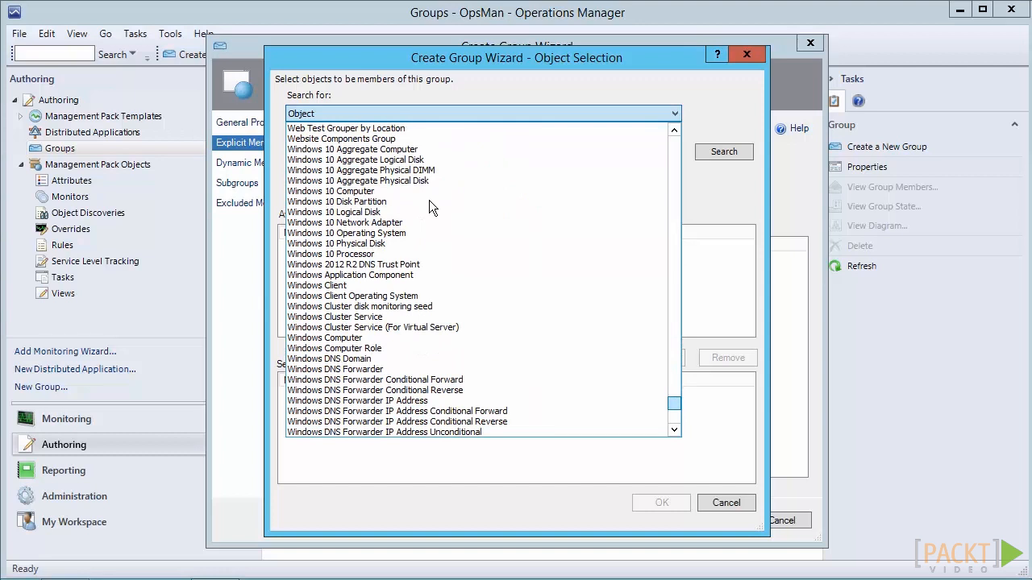
scroll(429, 200, "down", 6)
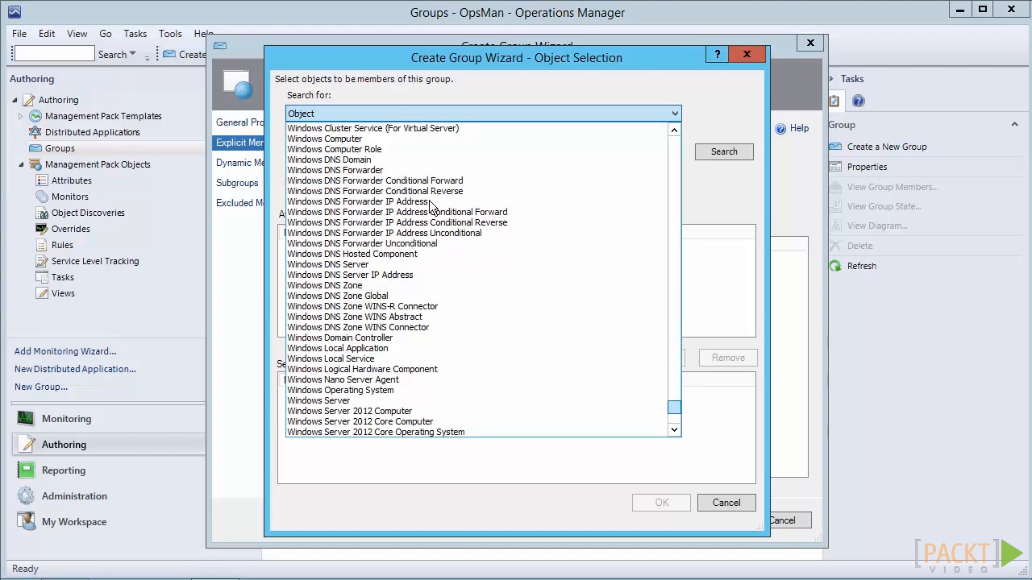
scroll(429, 200, "down", 2)
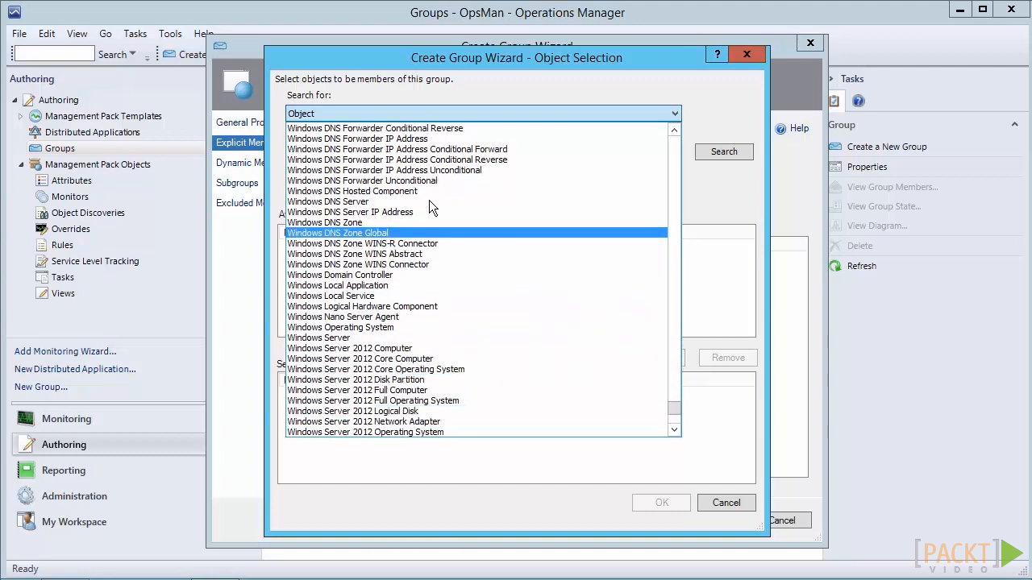
scroll(429, 200, "down", 3)
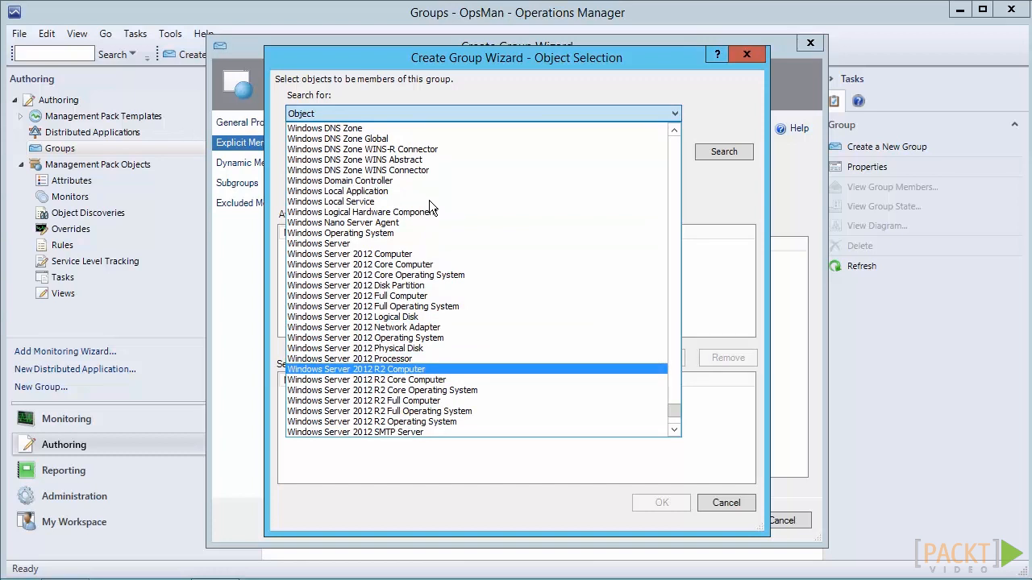
key("Return")
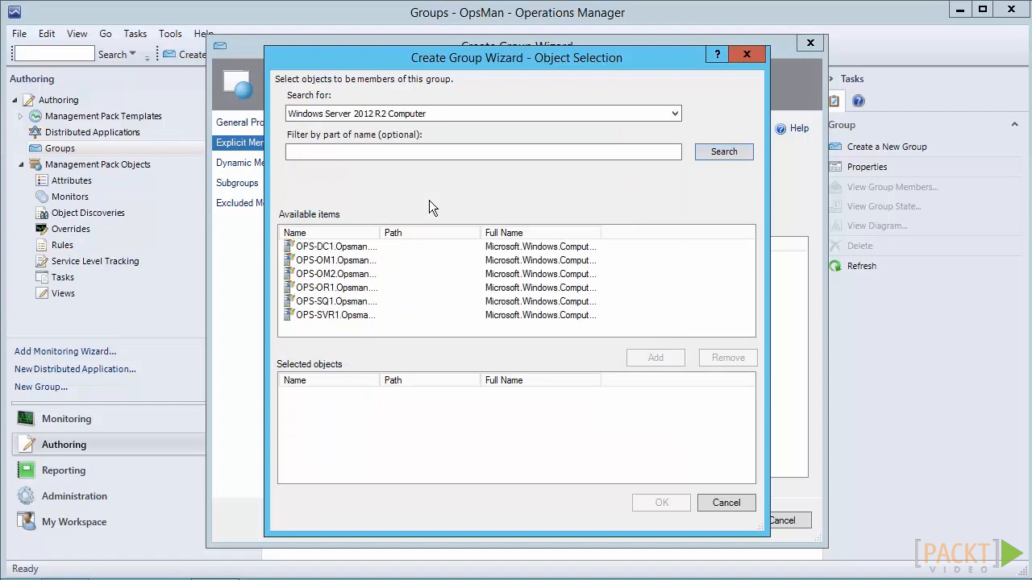
Add OPS-SQ1.Opsman.com as an explicit group member and proceed to the dynamic membership settings.
left_click_drag(380, 233, 421, 233)
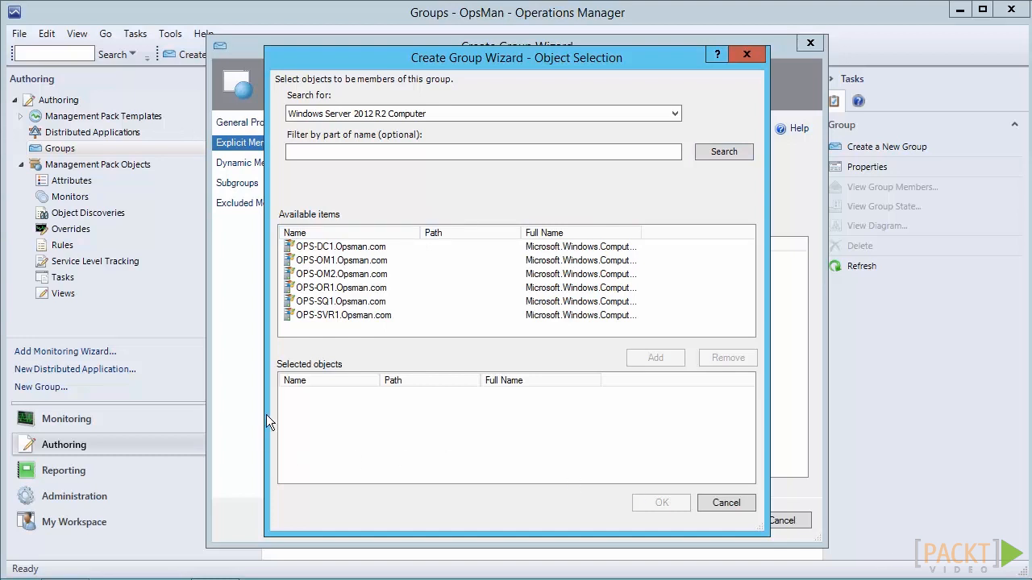
left_click(350, 303)
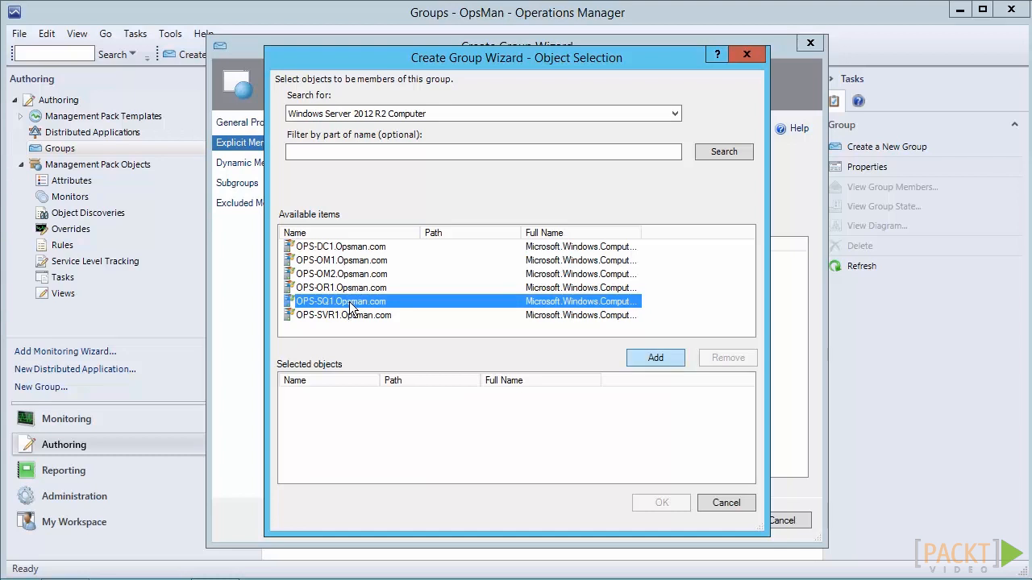
double_click(350, 305)
key("Return")
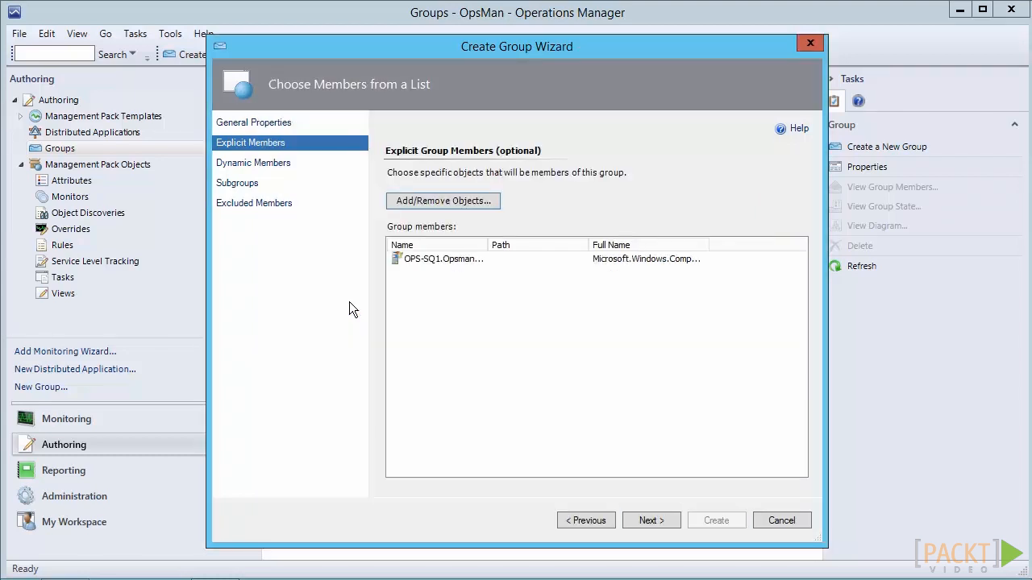
key("Return")
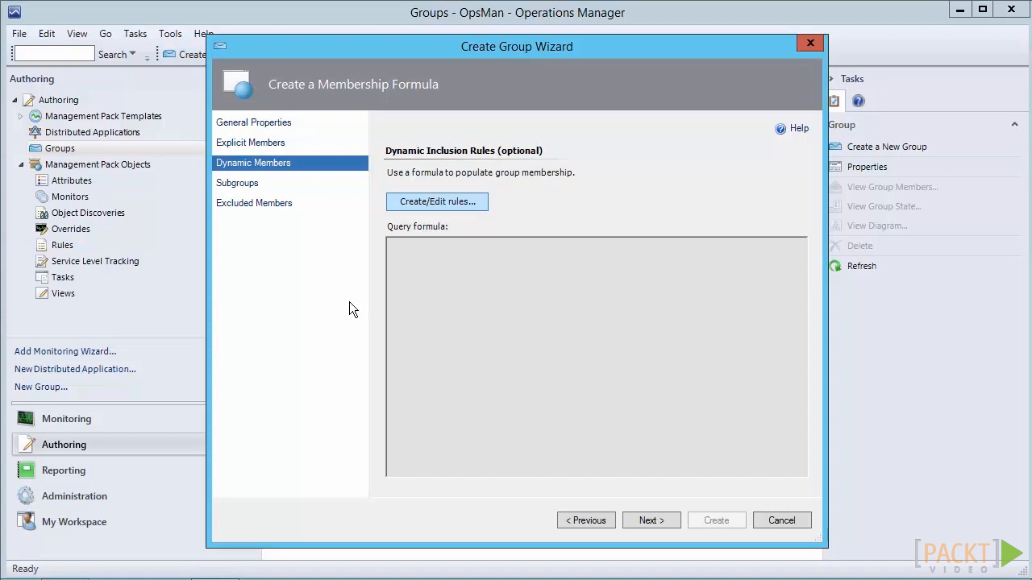
Examine the expression and group options for a Windows Computer dynamic membership query, leaving without adding a rule.
key("Return")
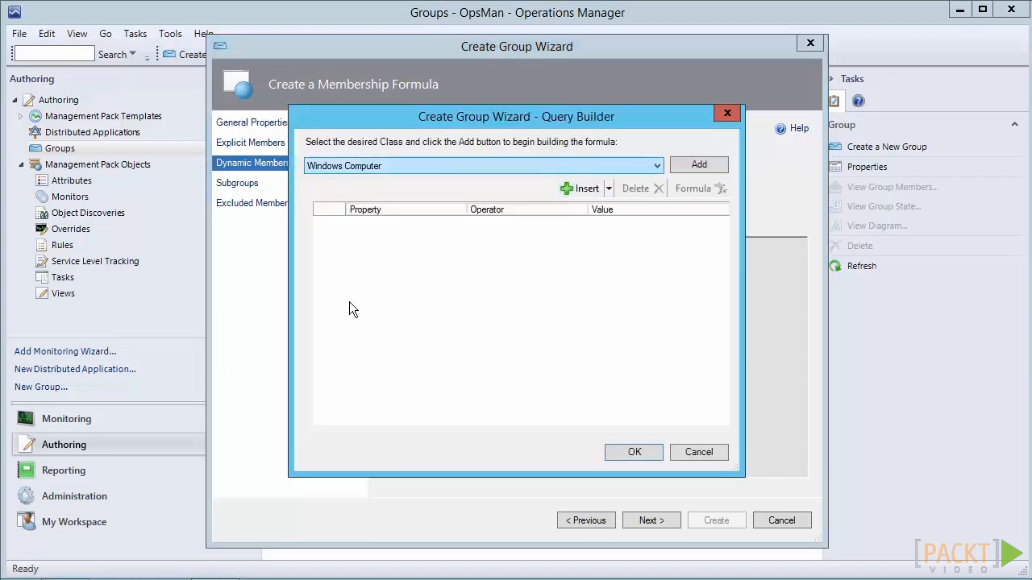
key("Tab")
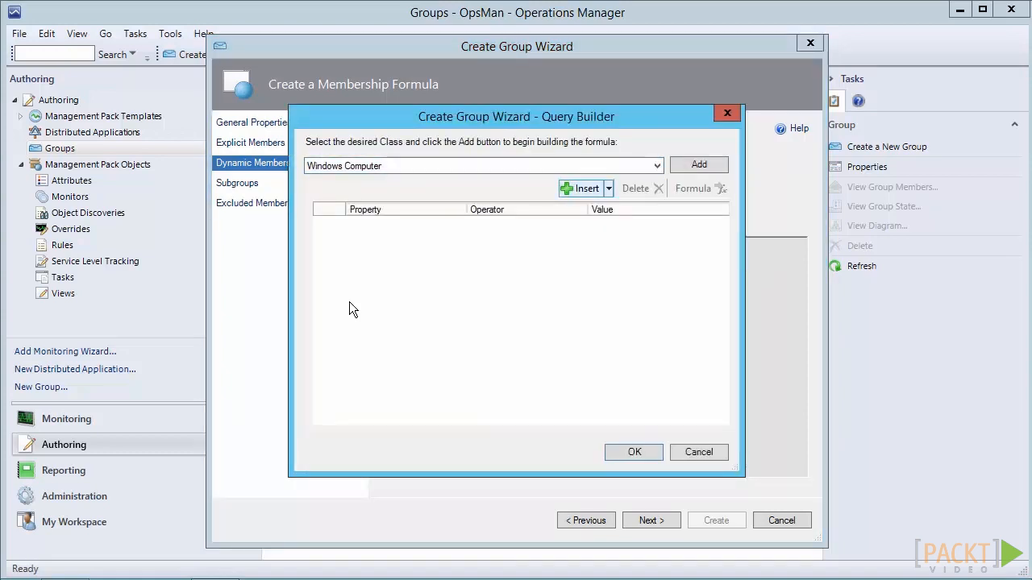
key("Return")
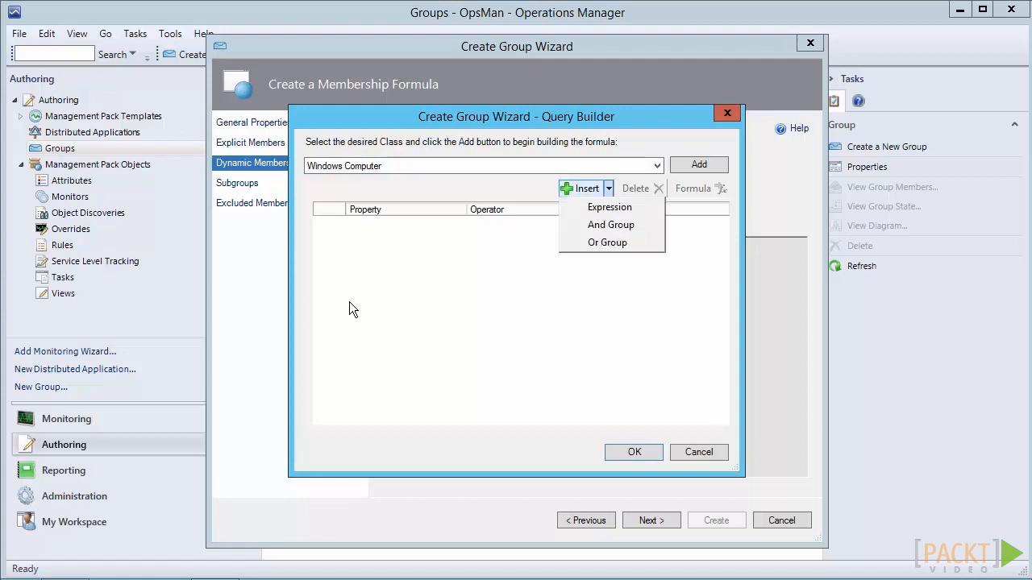
key("Down")
key("Down")
key("Up")
key("Down")
left_click(699, 452)
Skip the optional subgroups and object exclusions, and create the group.
left_click(651, 521)
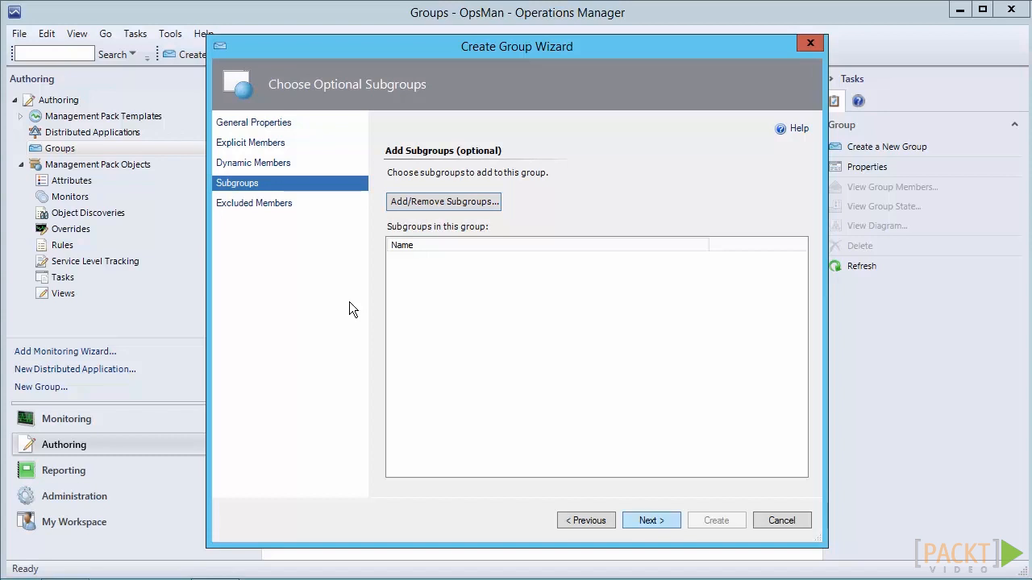
key("Return")
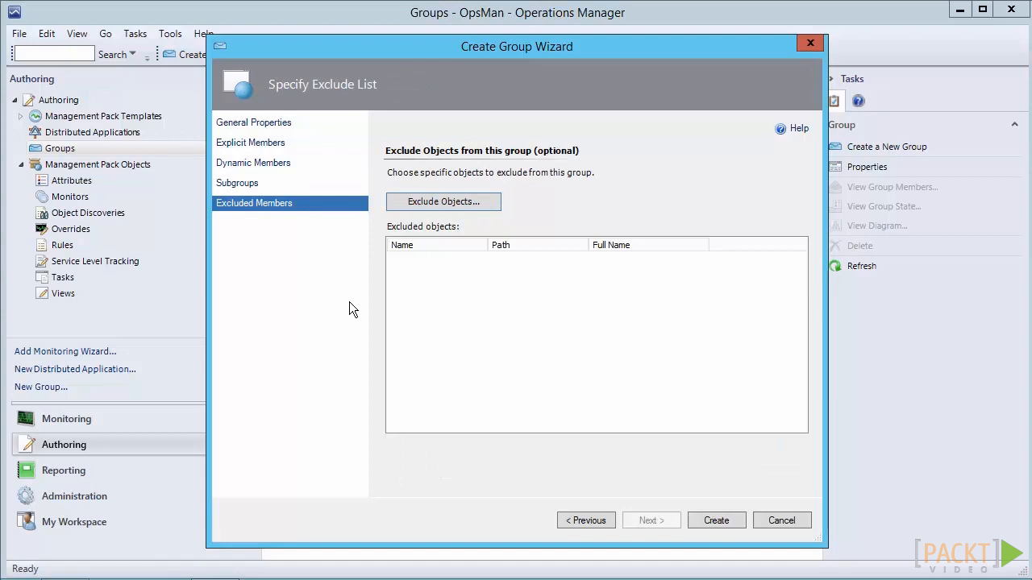
key("space")
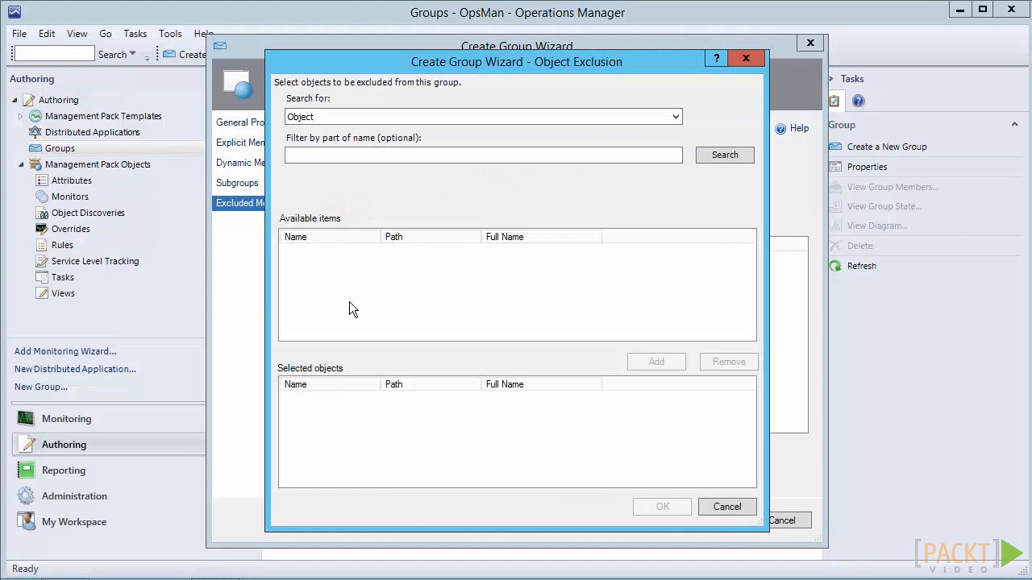
key("Escape")
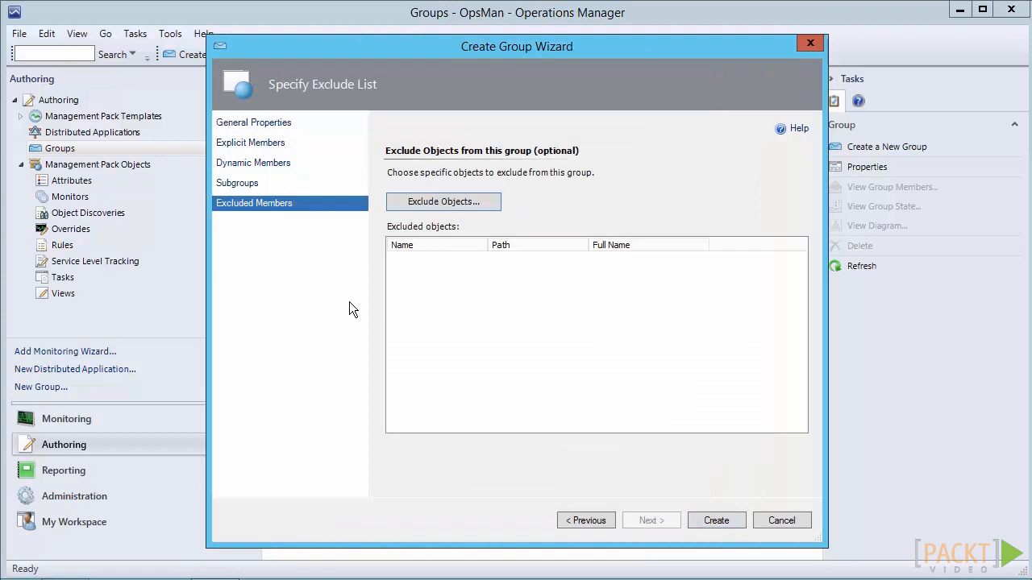
key("Return")
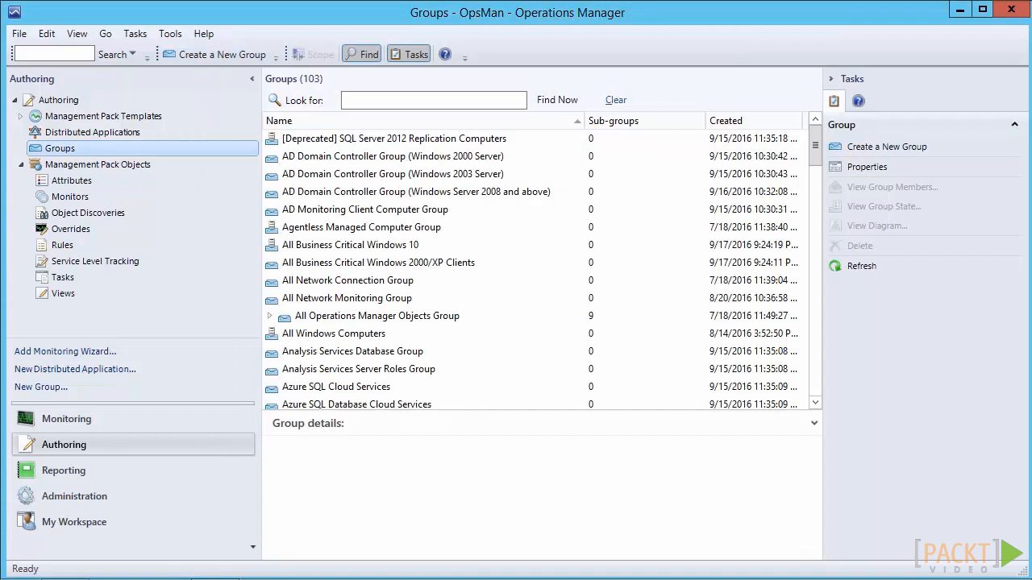
Find the OpsMan SQL Servers group in the groups list and open its properties.
mouse_move(1031, 579)
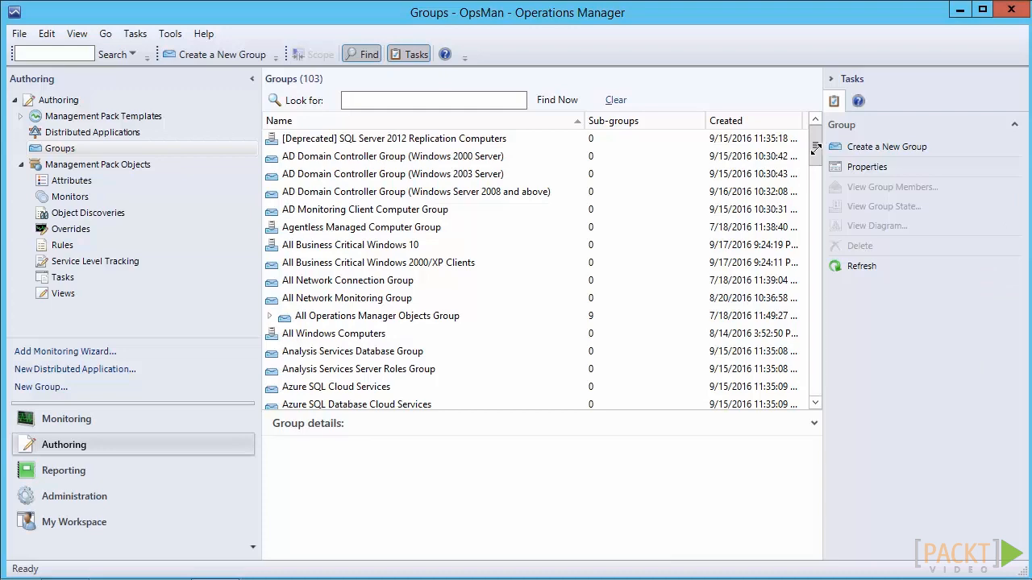
scroll(815, 147, "down", 8)
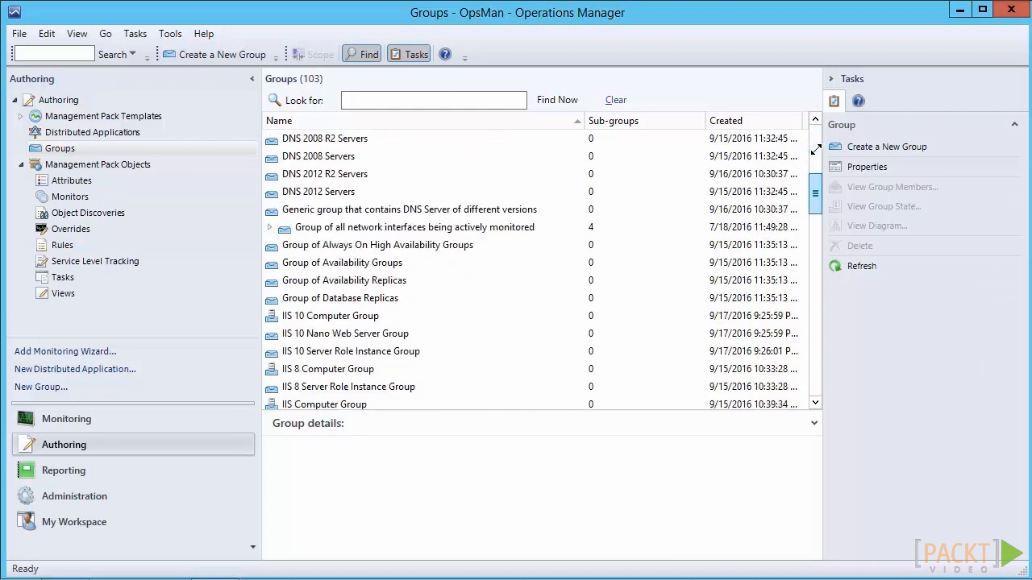
scroll(815, 150, "down", 5)
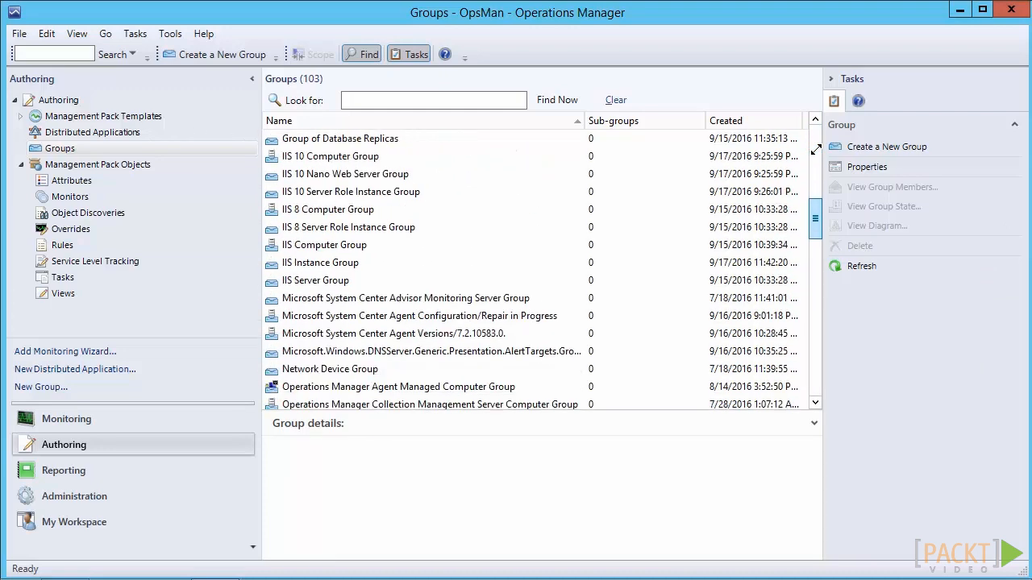
scroll(815, 149, "down", 3)
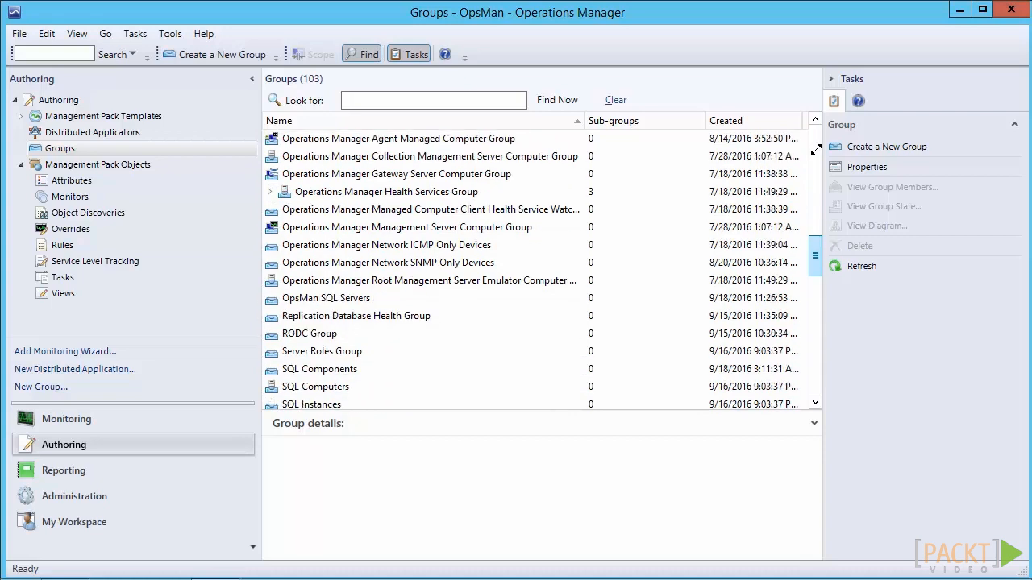
scroll(816, 150, "down", 2)
scroll(816, 150, "up", 3)
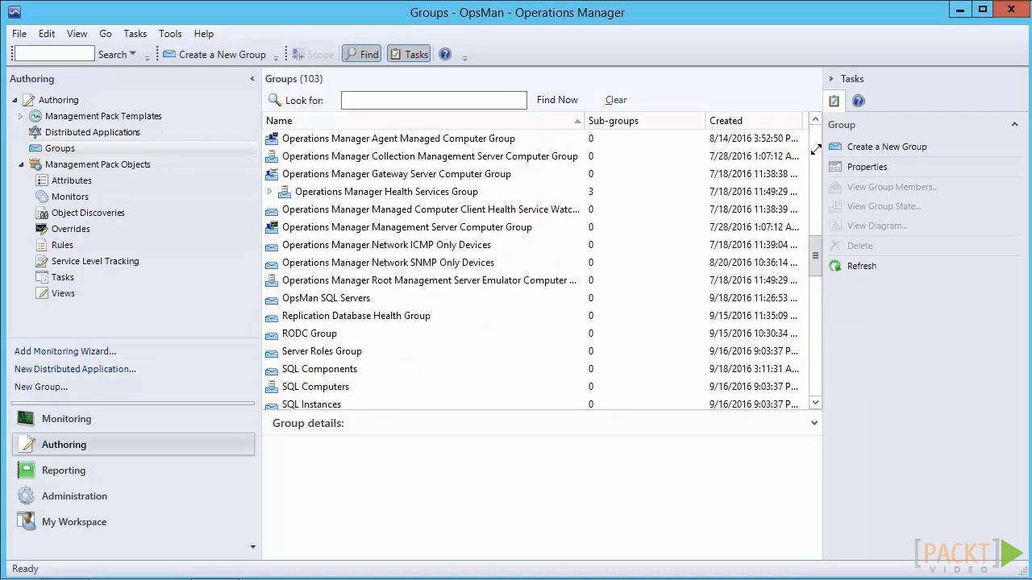
left_click(341, 298)
right_click(341, 298)
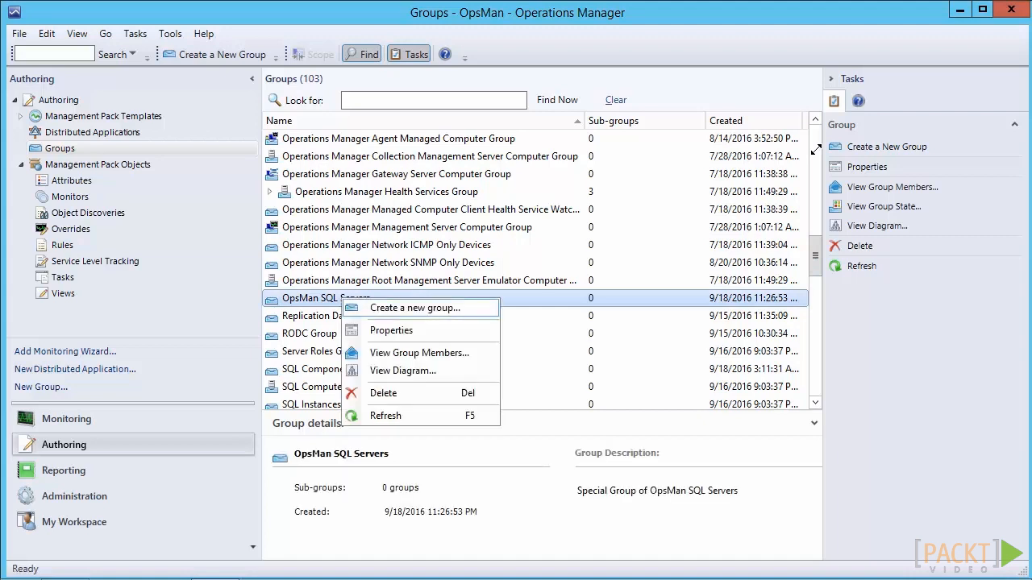
left_click(392, 330)
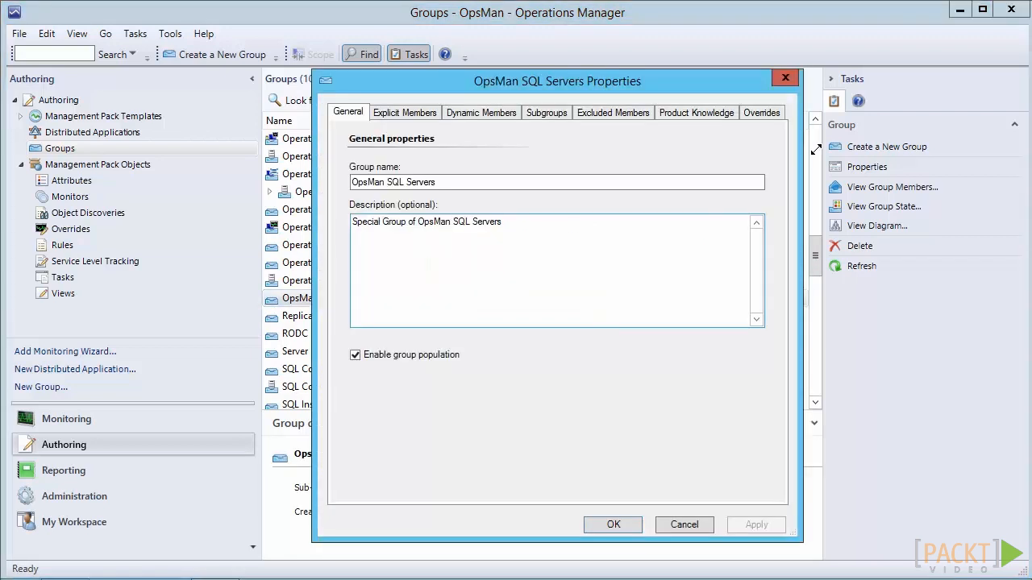
Review the group's explicit members, excluded members, product knowledge and overrides, and close its properties without changes.
left_click(404, 112)
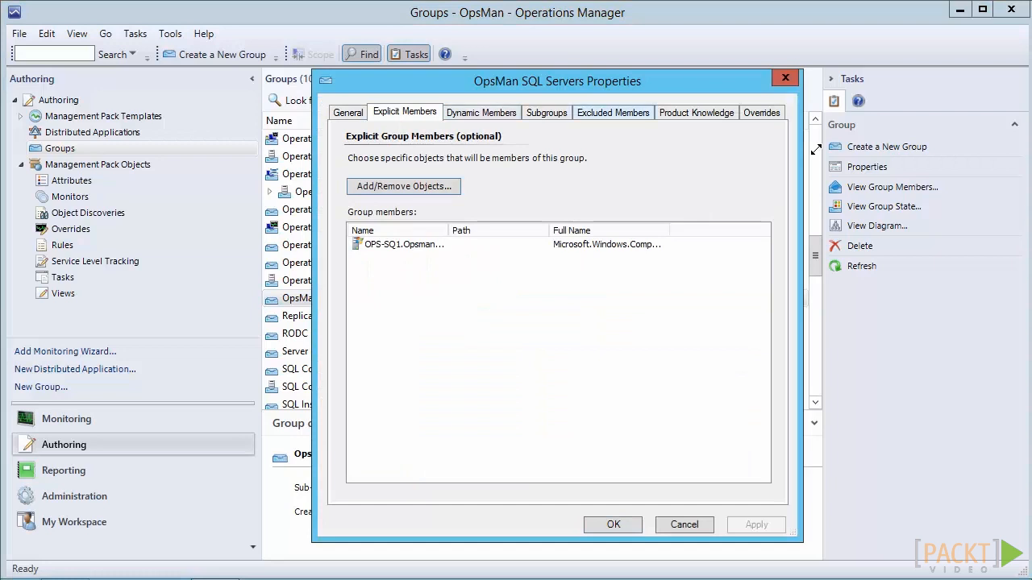
left_click(613, 112)
left_click(696, 112)
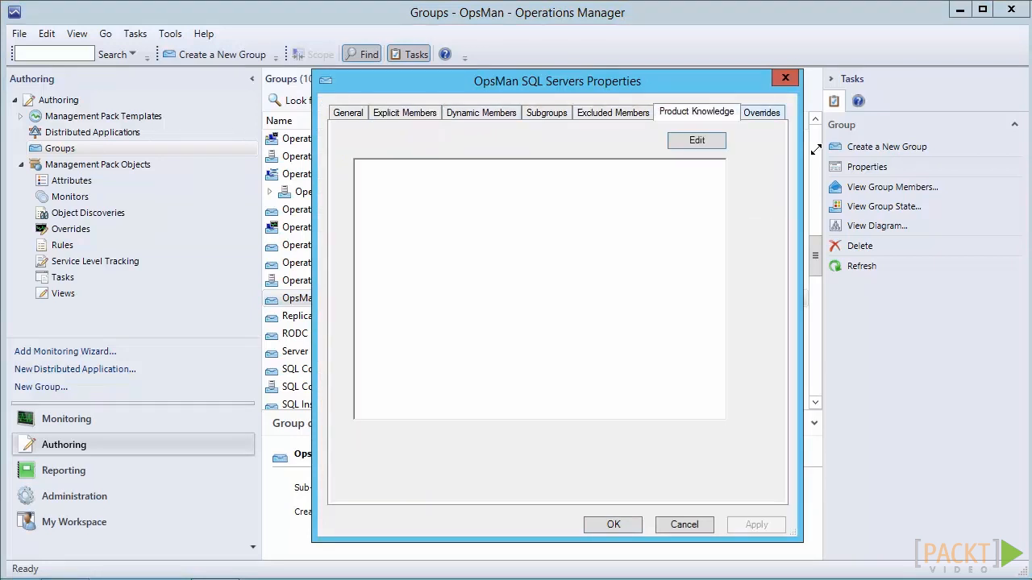
left_click(762, 112)
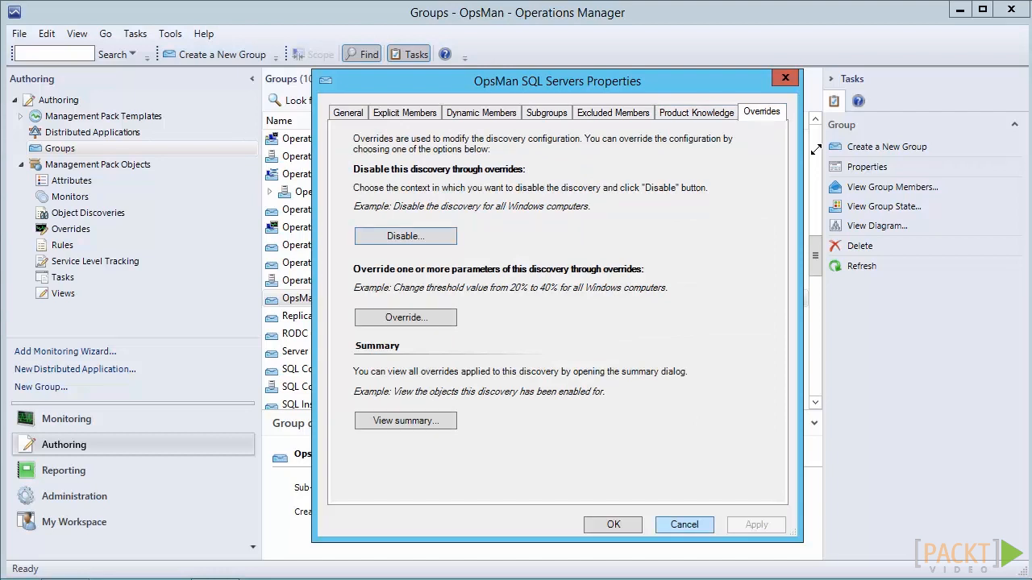
left_click(684, 525)
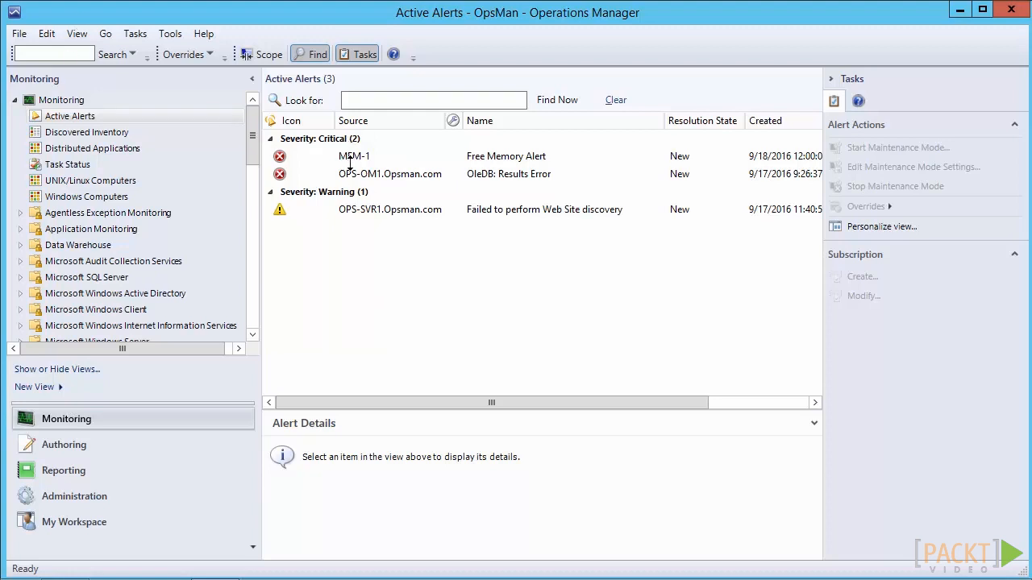
Open Health Explorer for the MEM-1 Free Memory Alert and review the monitor's knowledge and state change events.
left_click(514, 156)
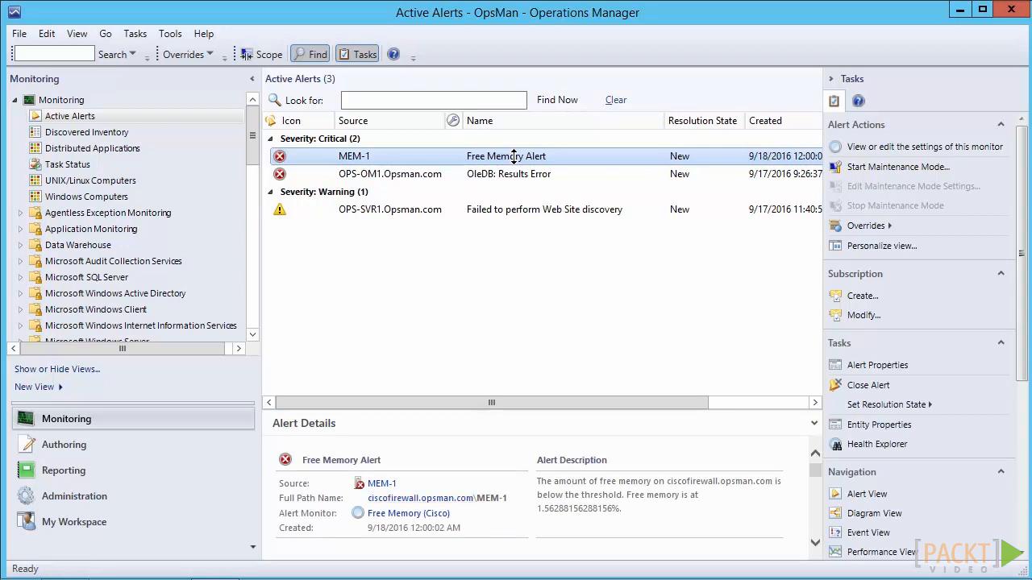
right_click(513, 156)
mouse_move(515, 156)
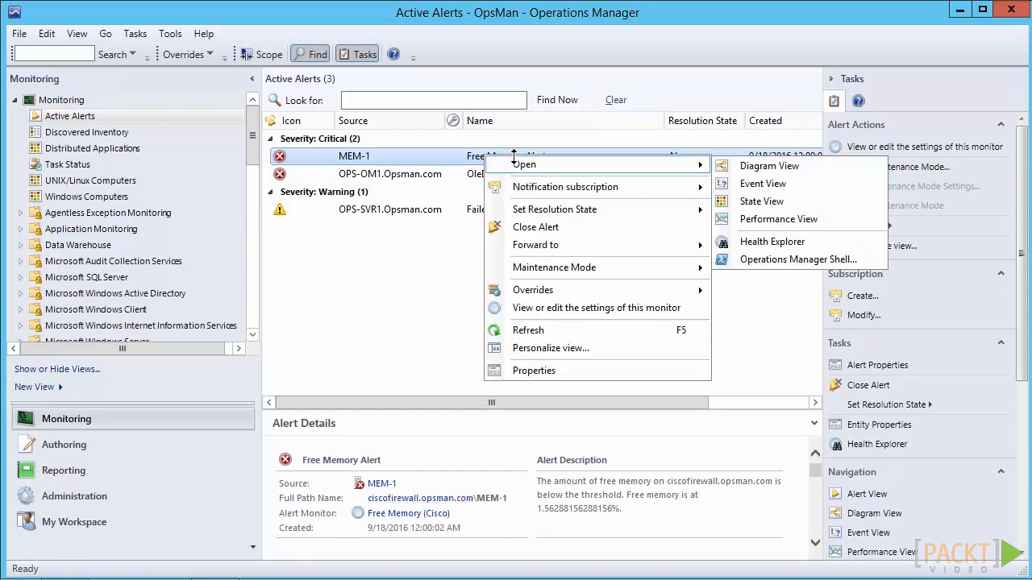
left_click(773, 242)
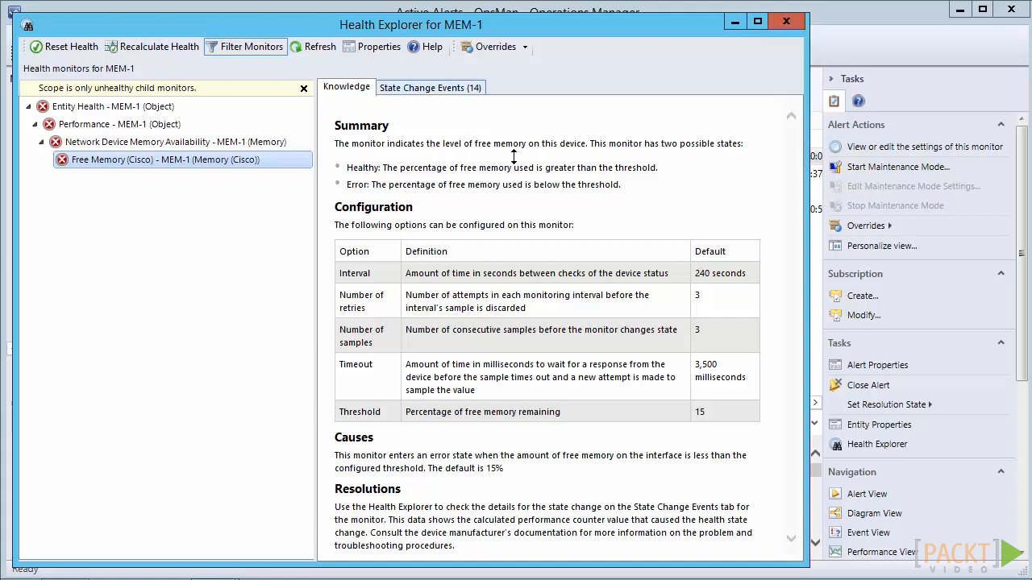
left_click(431, 88)
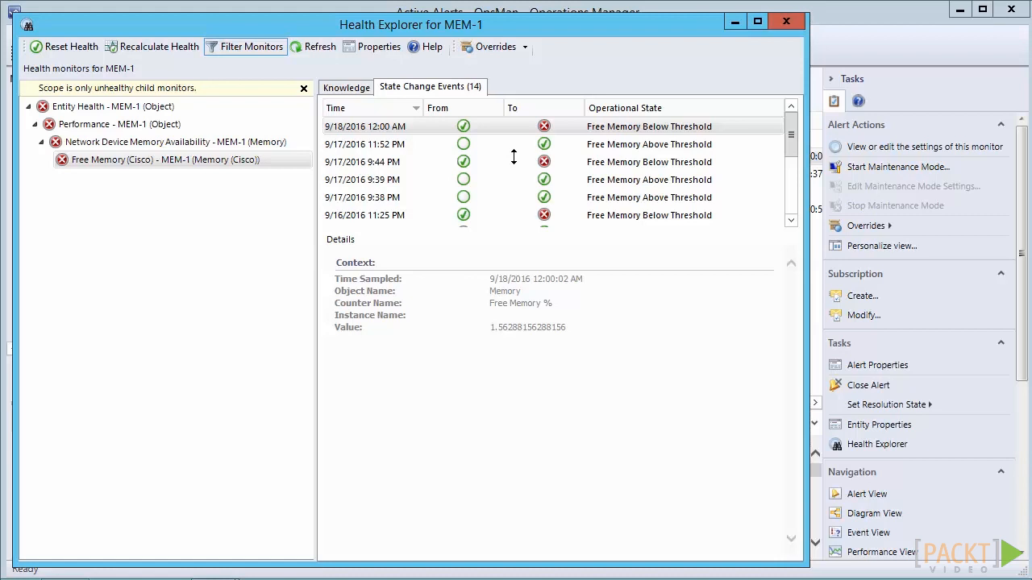
left_click(346, 87)
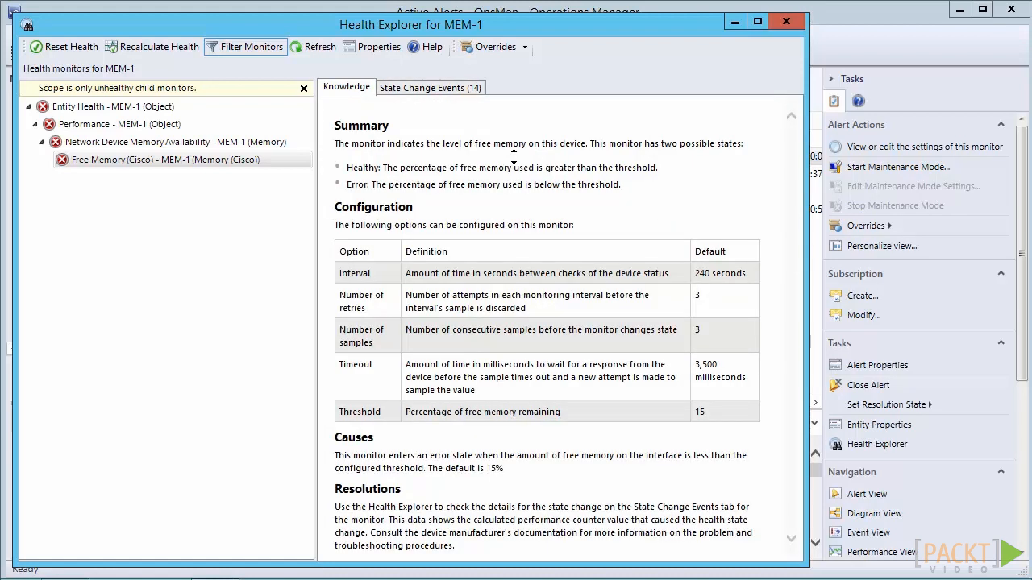
Examine the Free Memory (Cisco) monitor's configuration in its properties, and check the sampled value in the latest state change event.
right_click(103, 160)
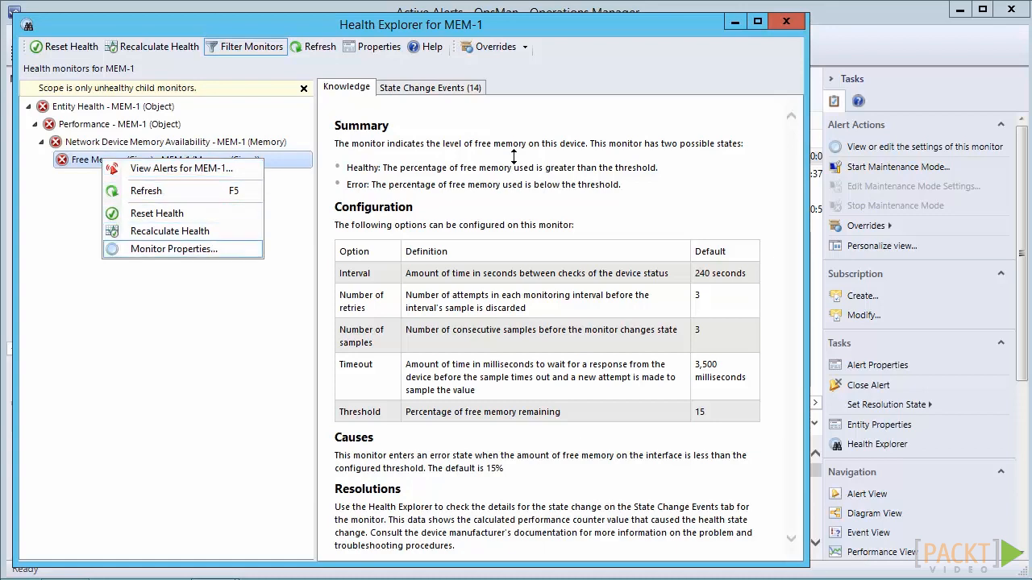
key("Return")
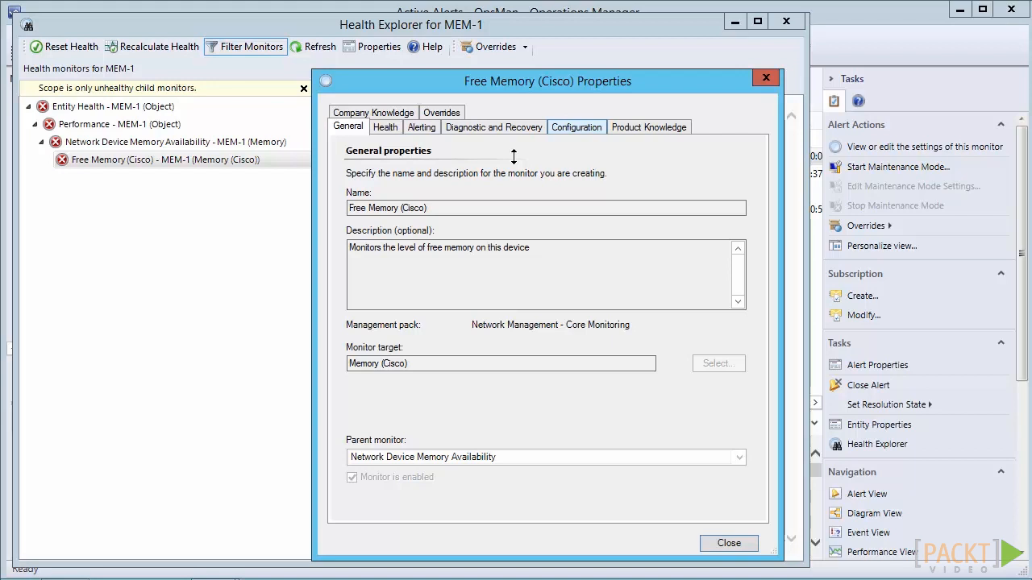
left_click(577, 128)
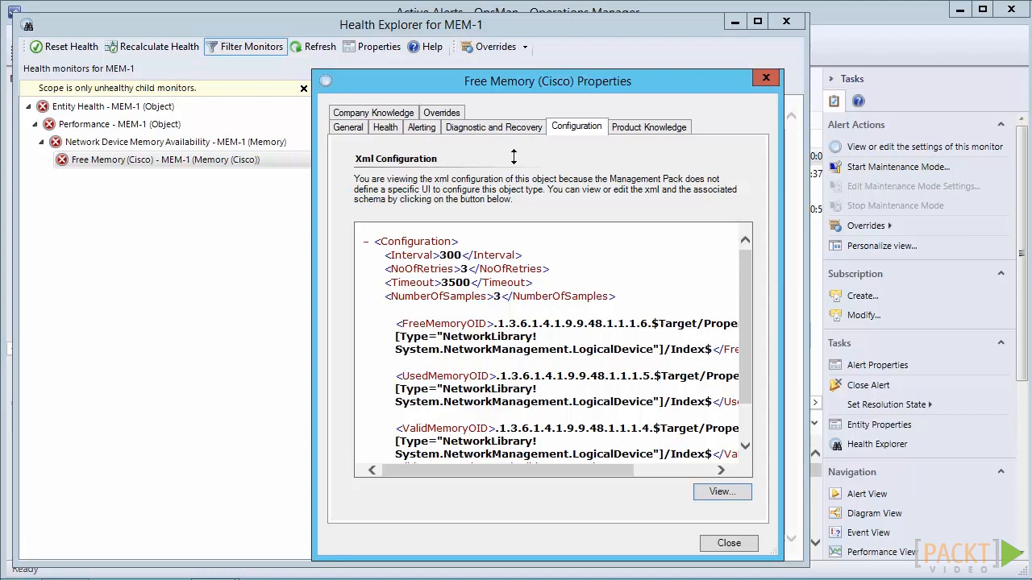
scroll(514, 155, "down", 2)
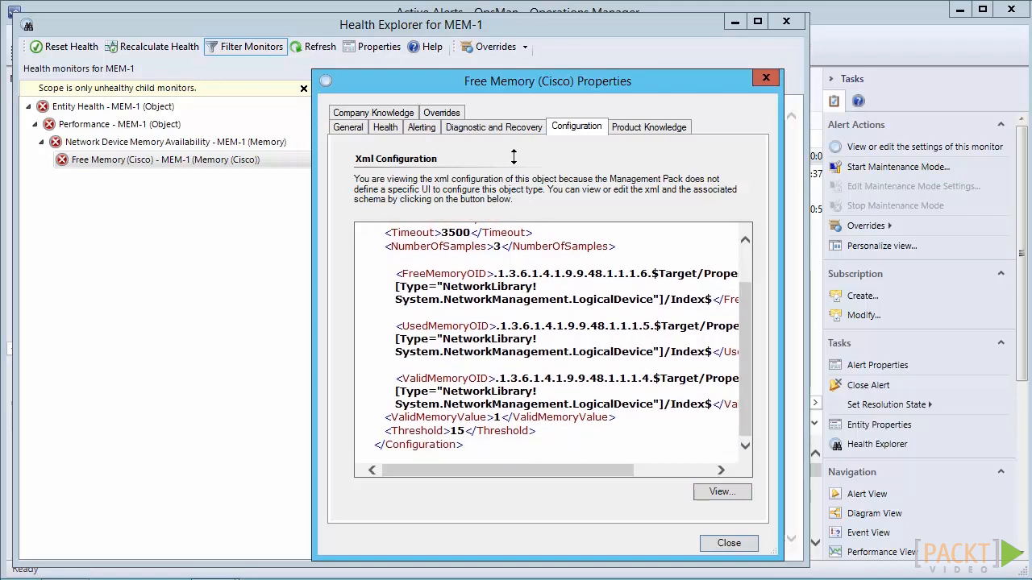
double_click(498, 418)
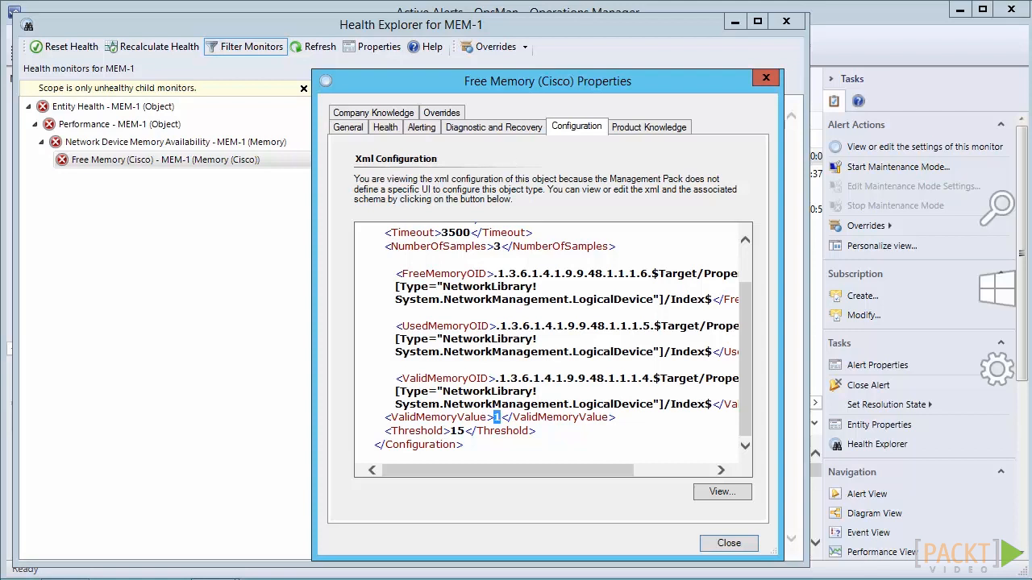
key("Escape")
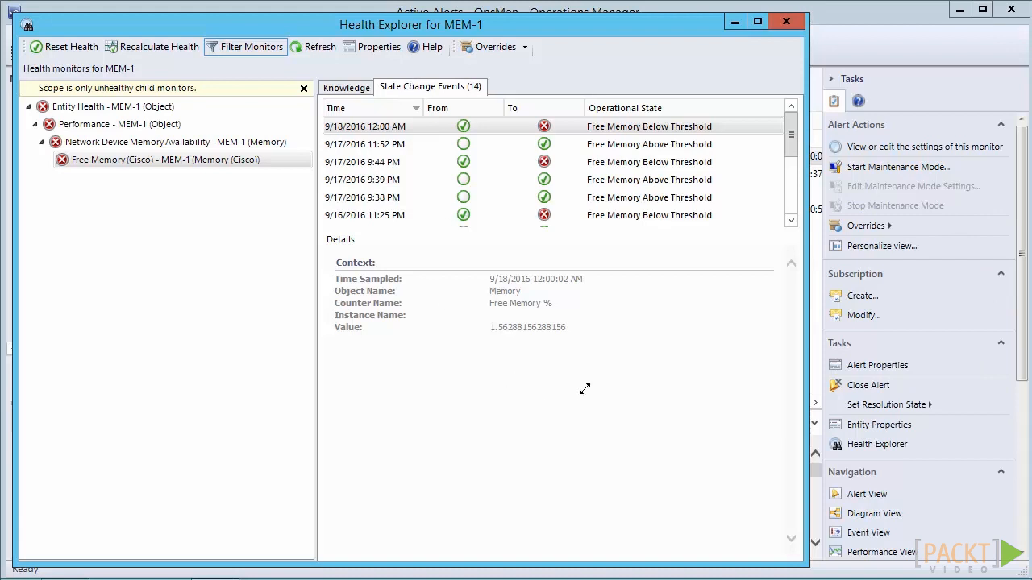
left_click_drag(490, 327, 567, 328)
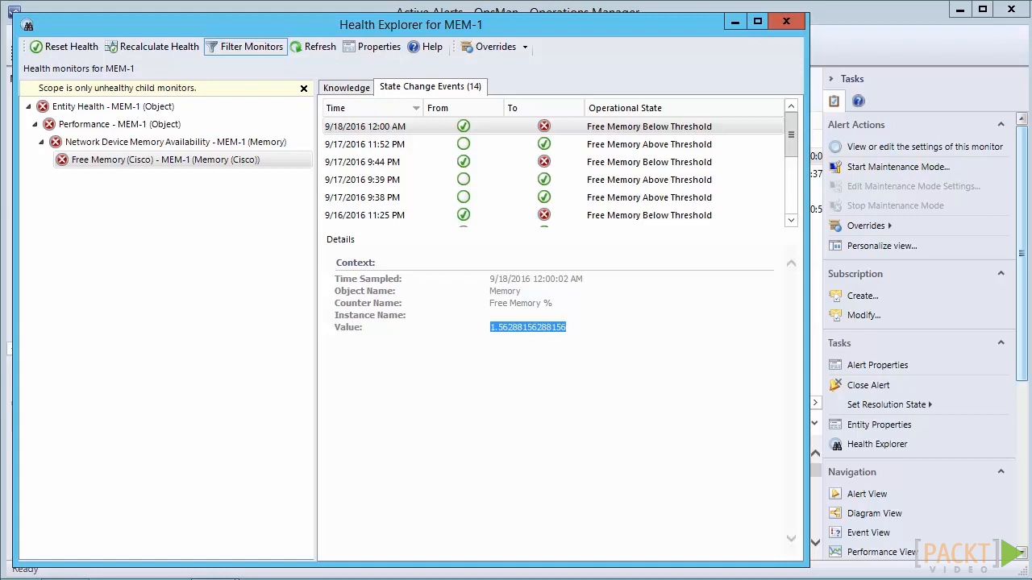
Open the override properties of the Free Memory (Cisco) monitor for the object MEM-1.
left_click(523, 49)
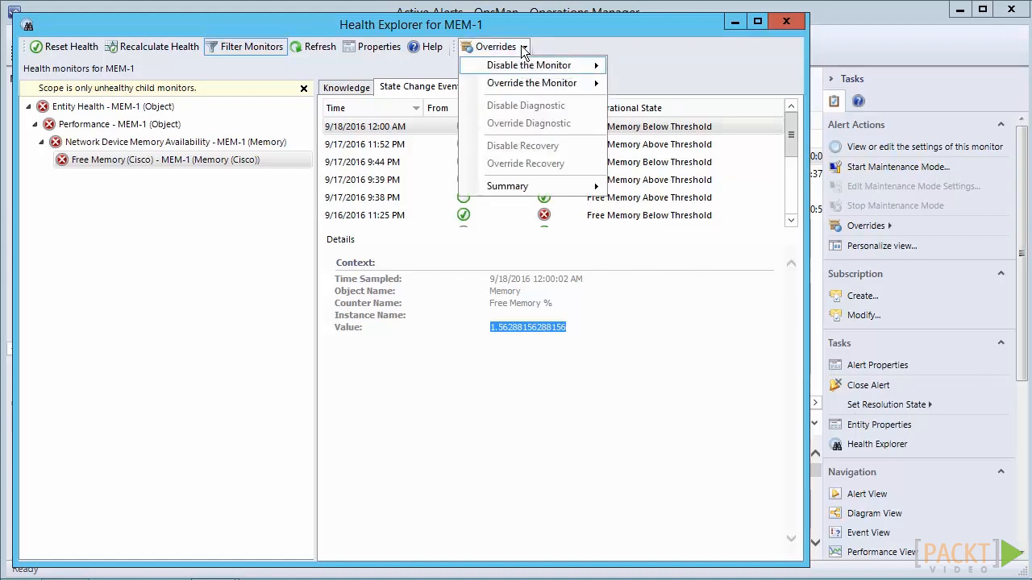
key("Down")
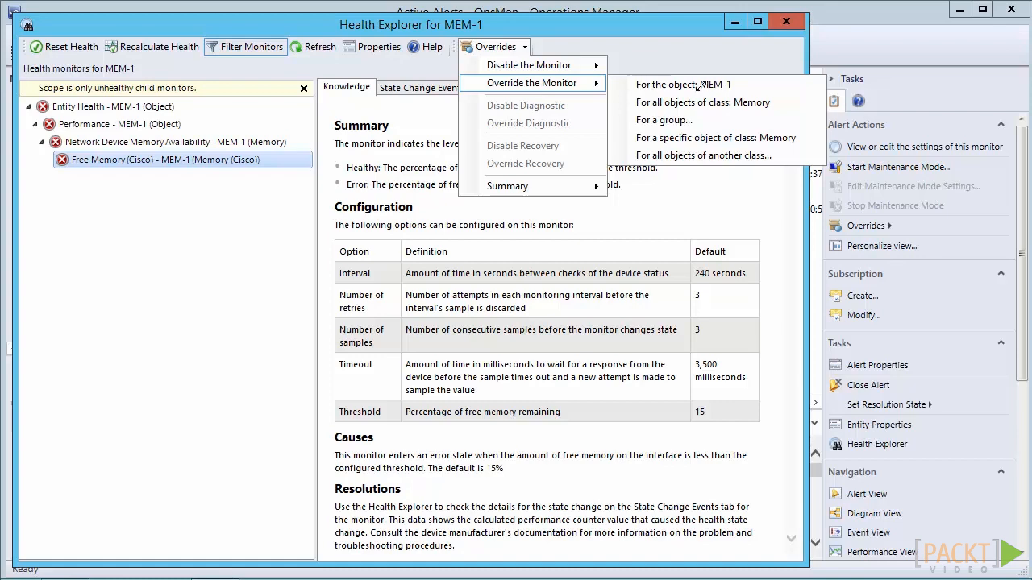
left_click(697, 83)
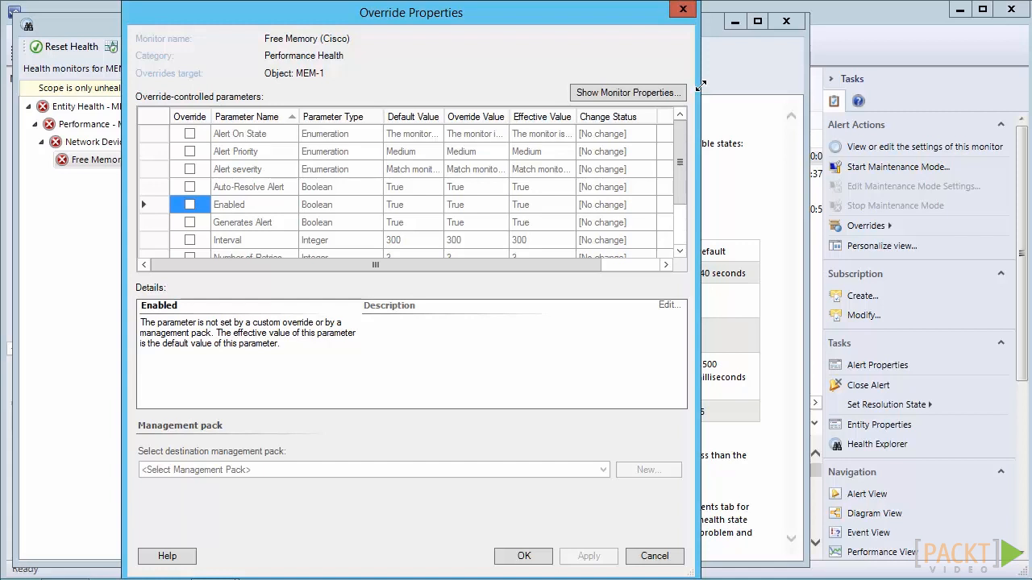
mouse_move(680, 162)
left_mouse_down()
mouse_move(680, 201)
mouse_move(680, 169)
left_mouse_up()
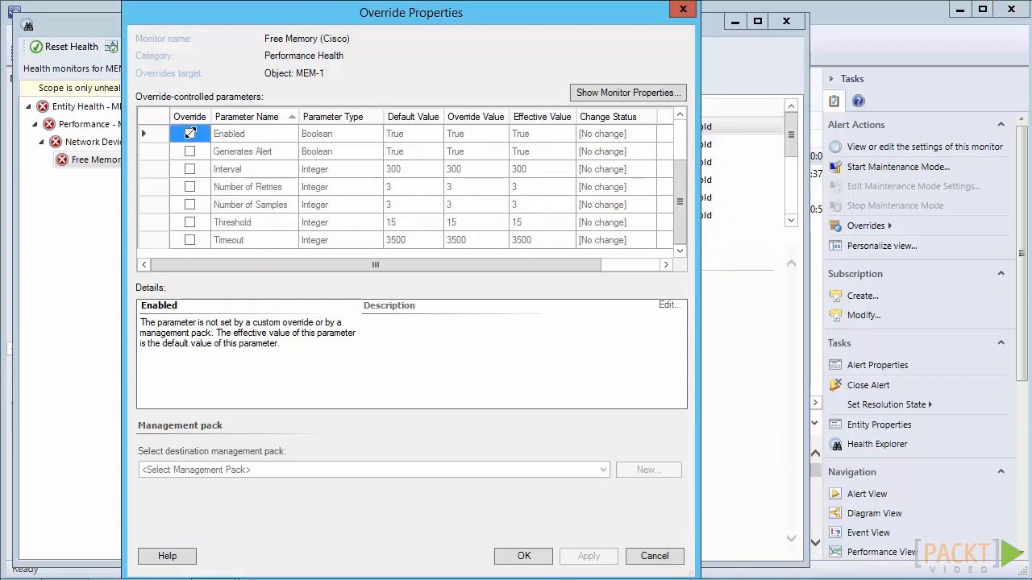
Try an override on the Enabled parameter, examine its value choices and the Enforced option, and clear the override again.
left_click(190, 133)
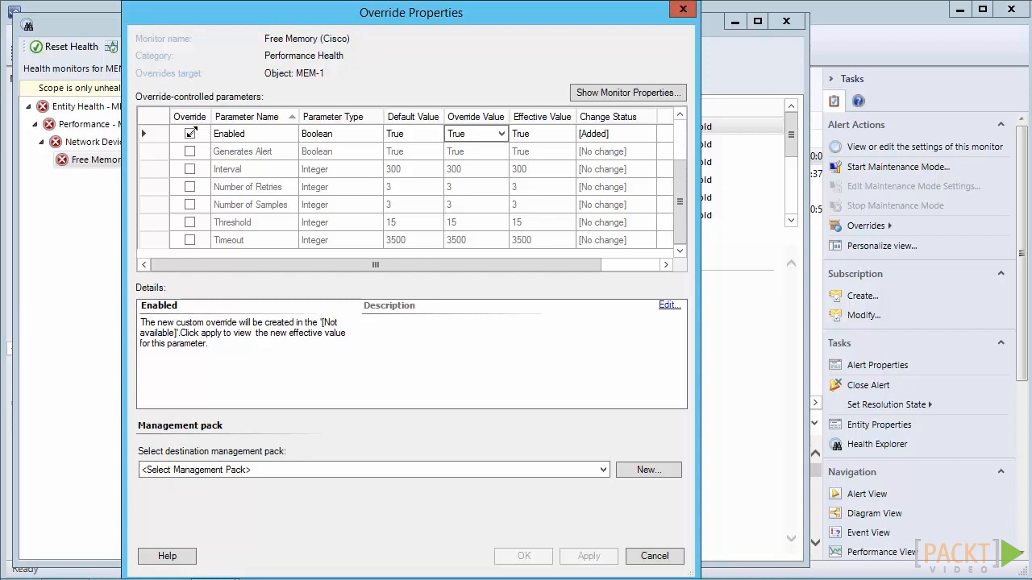
left_click(500, 134)
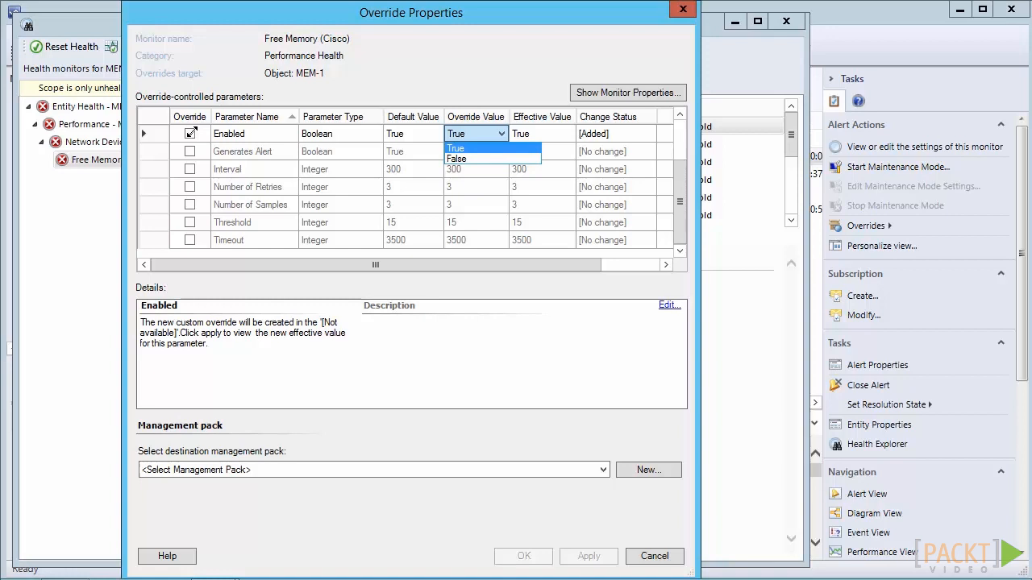
left_click(484, 264)
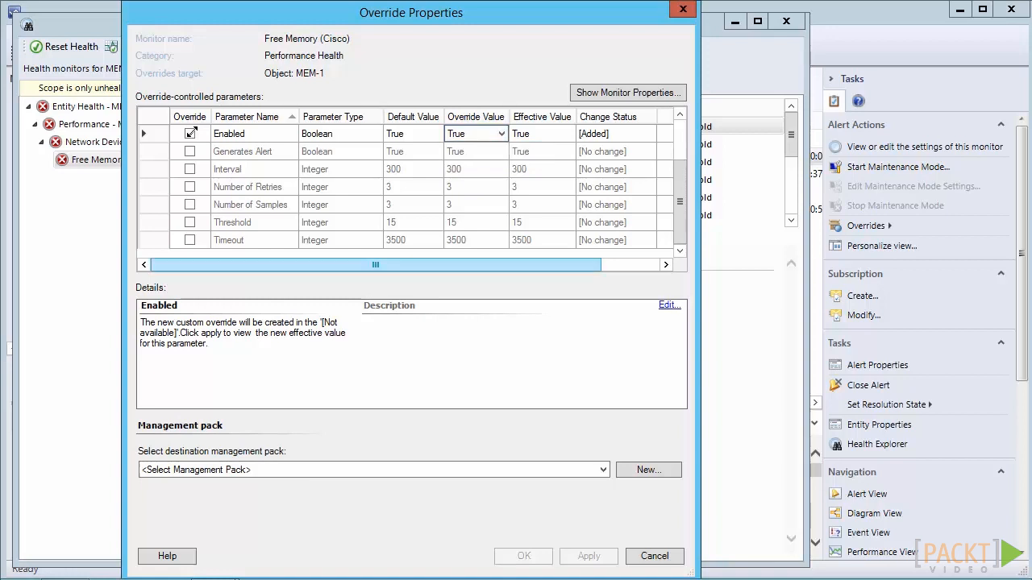
left_click_drag(484, 264, 541, 265)
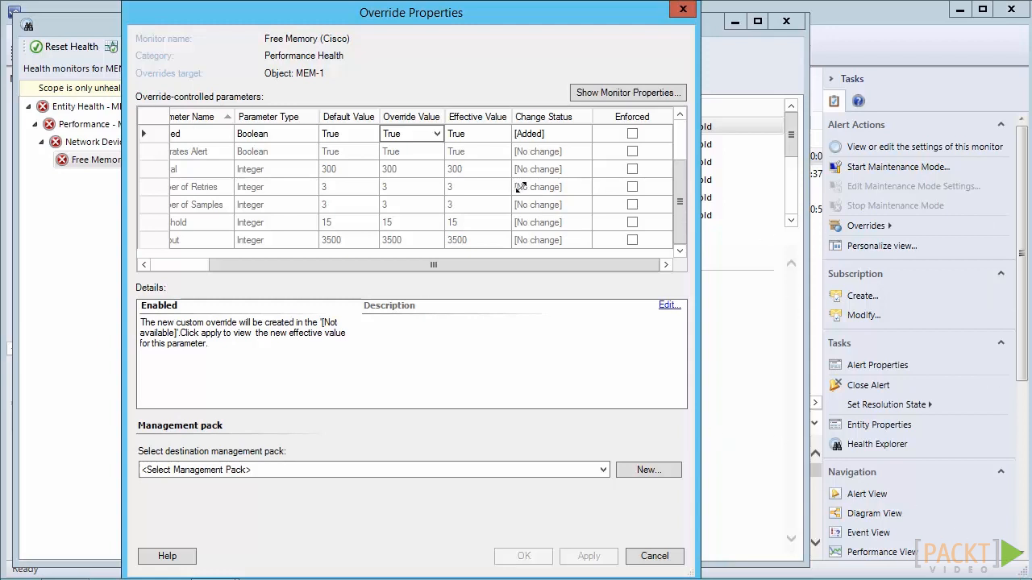
scroll(512, 267, "left", 3)
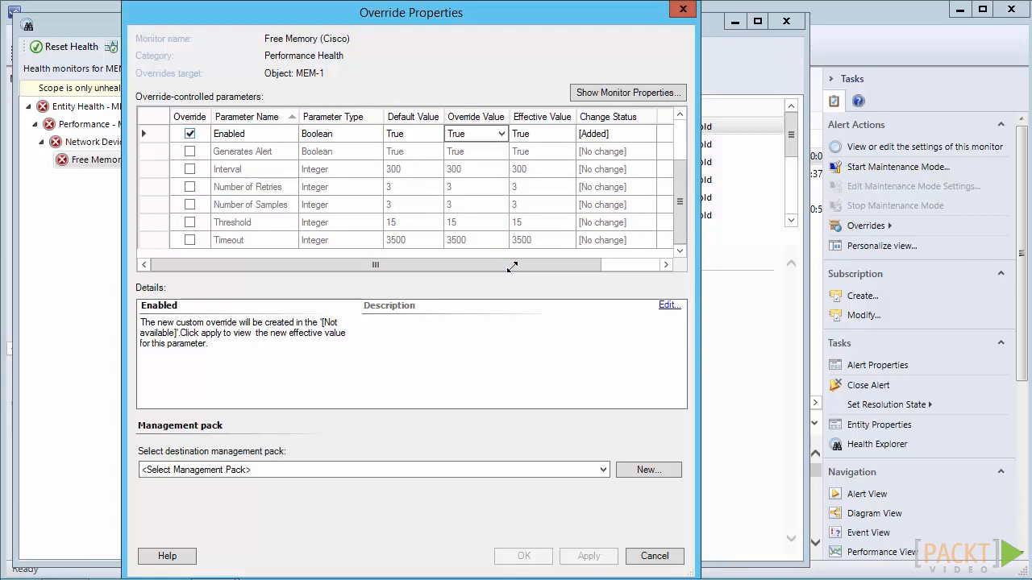
key("space")
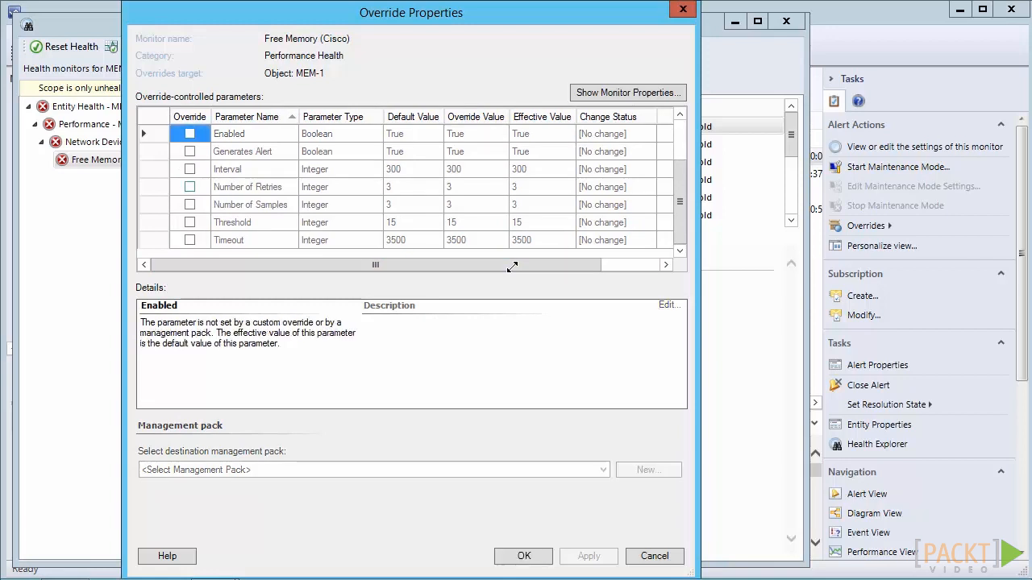
Enable an override for the Threshold parameter and set its override value to 20.
key("Down")
key("Down")
key("Down")
key("Down")
key("Down")
key("space")
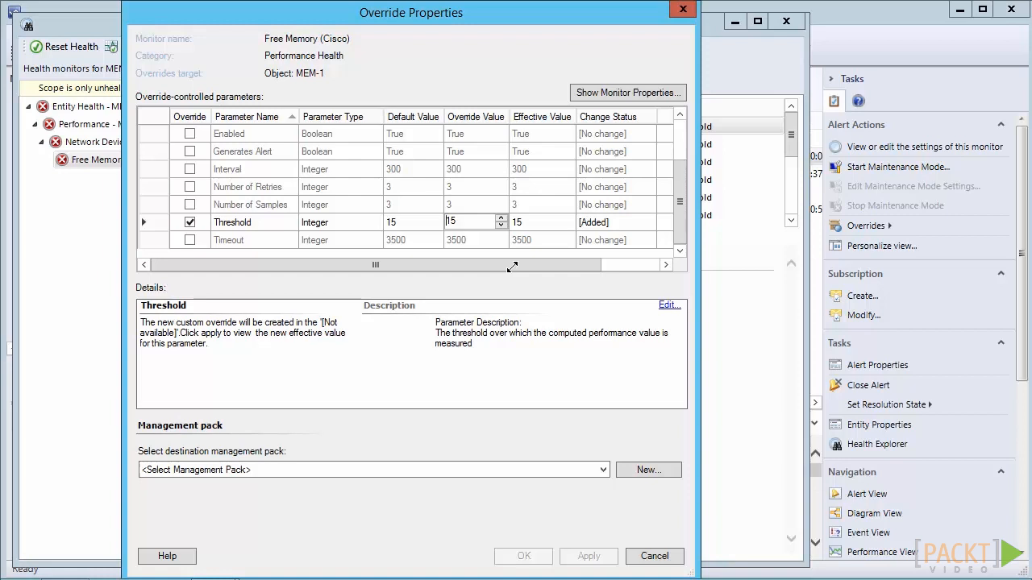
key("Up")
key("Up")
key("Up")
key("Up")
key("Up")
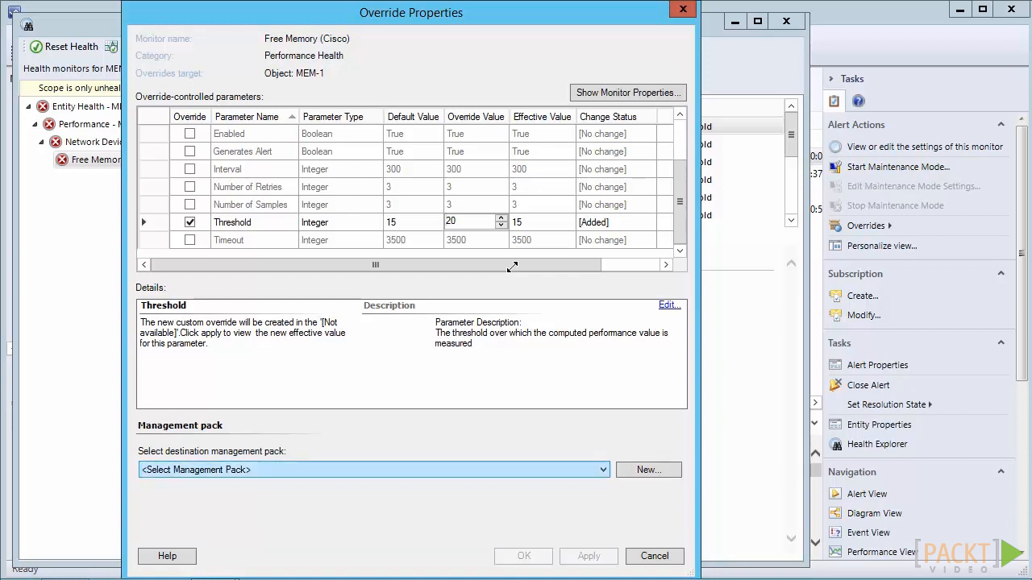
Save the override to the OpsMan Management Pack, check the Threshold's effective value, and close the override properties.
left_click(603, 470)
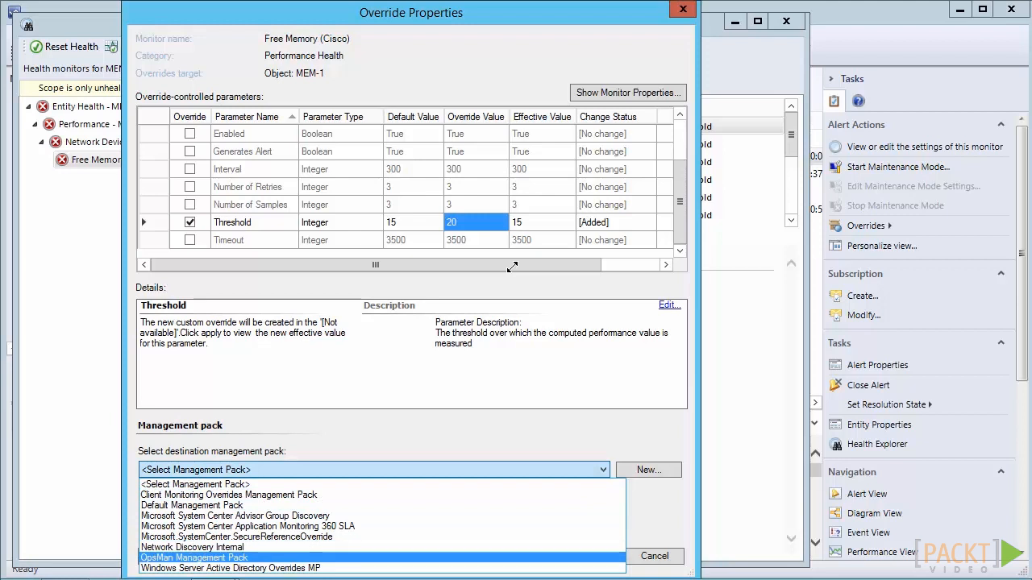
key("Return")
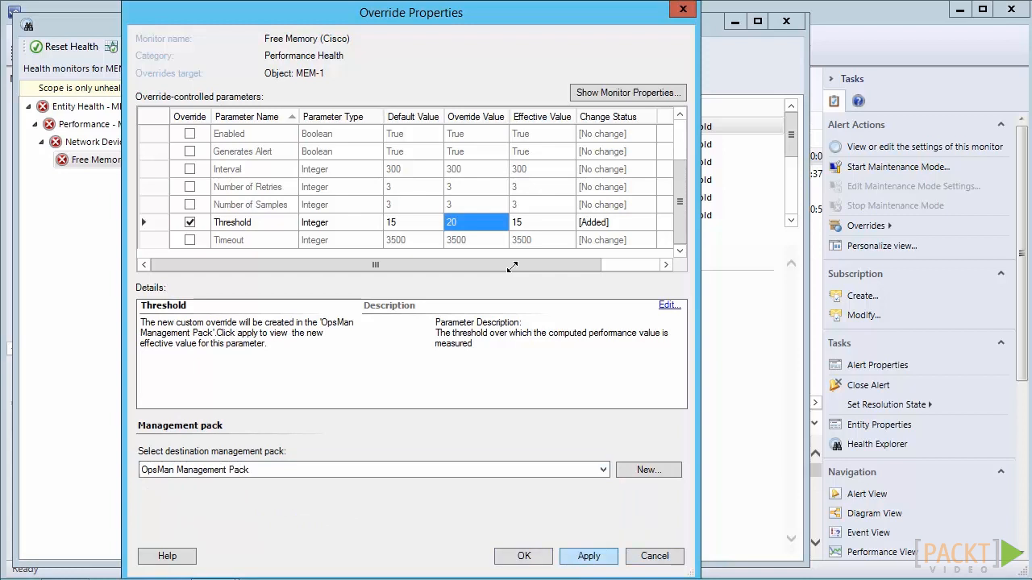
left_click(588, 556)
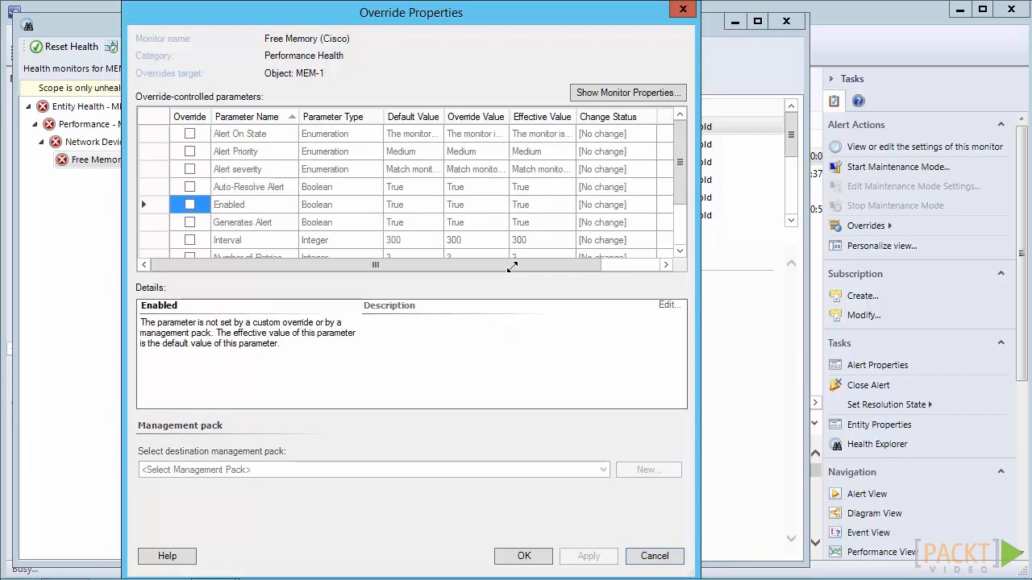
scroll(411, 186, "down", 2)
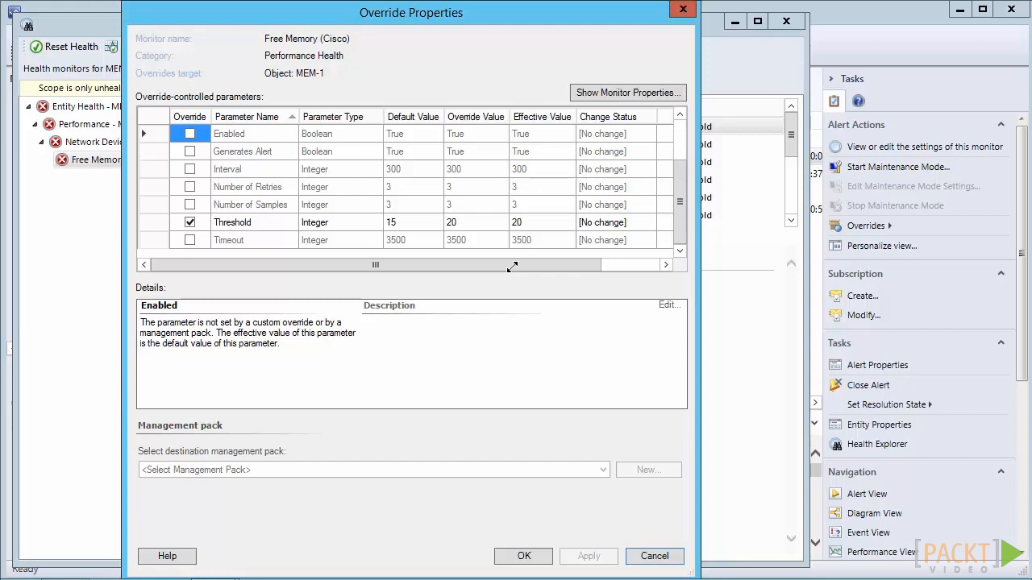
key("Return")
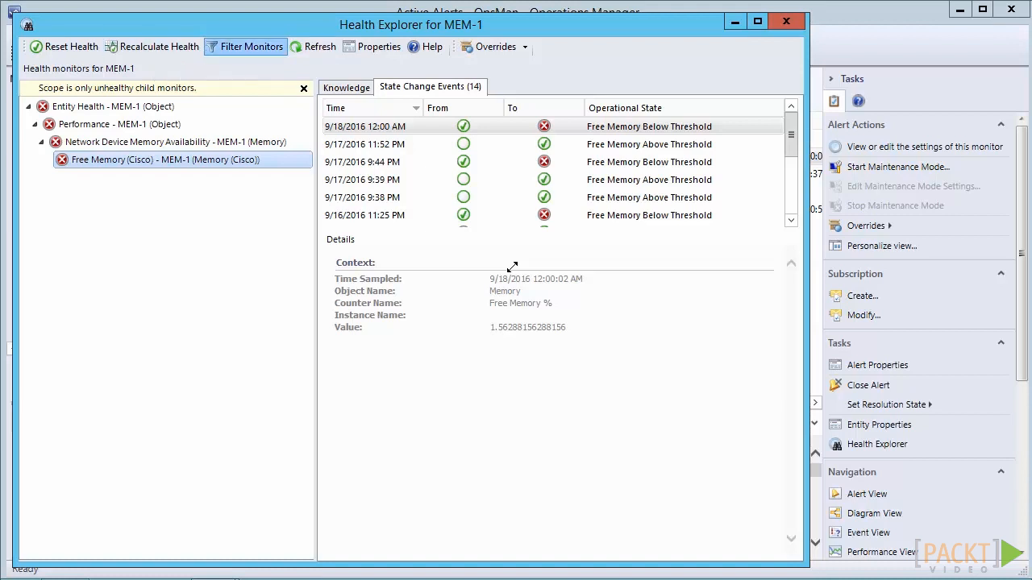
Recalculate the health of the Free Memory (Cisco) monitor on MEM-1.
left_click(153, 46)
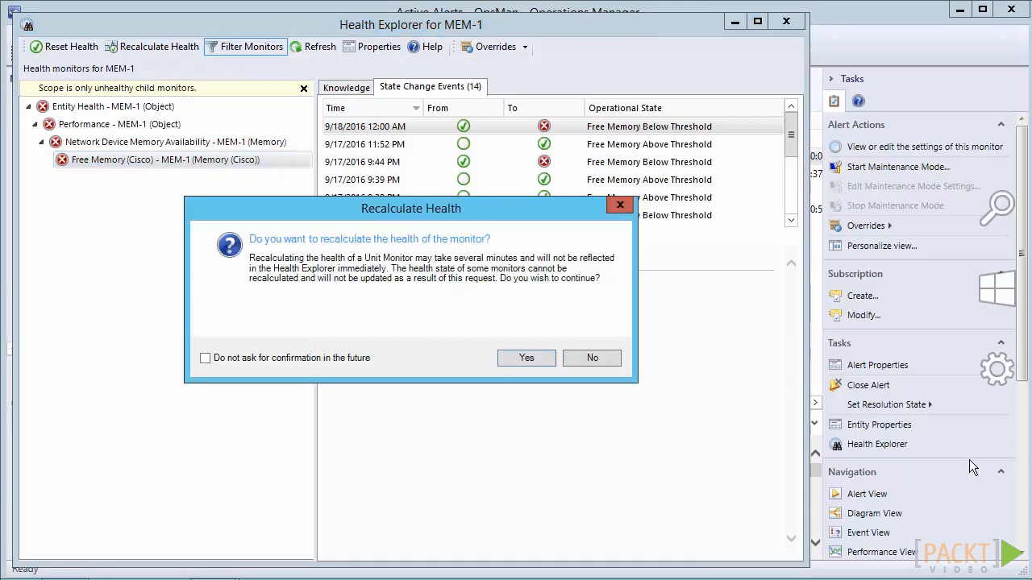
left_click(524, 361)
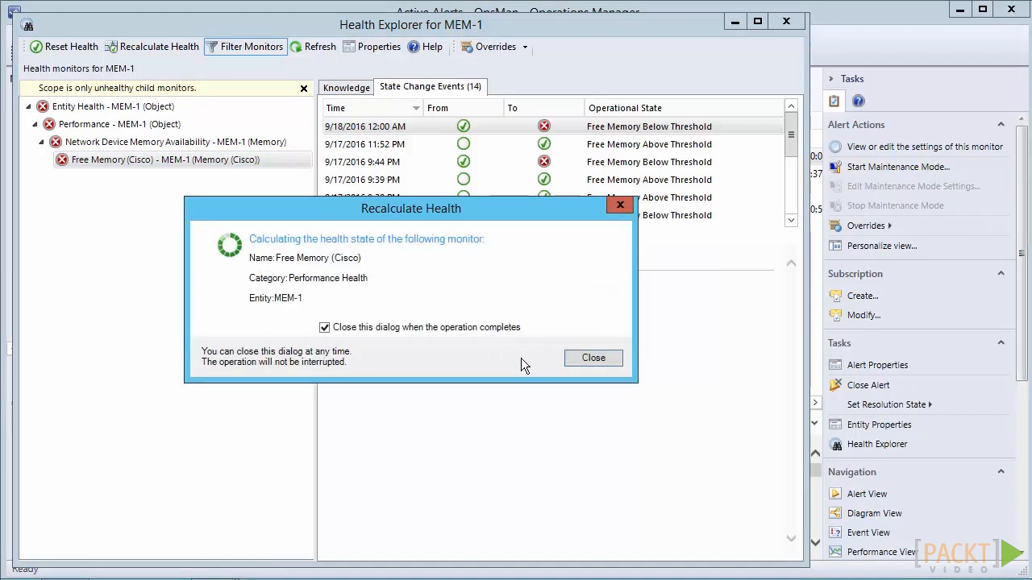